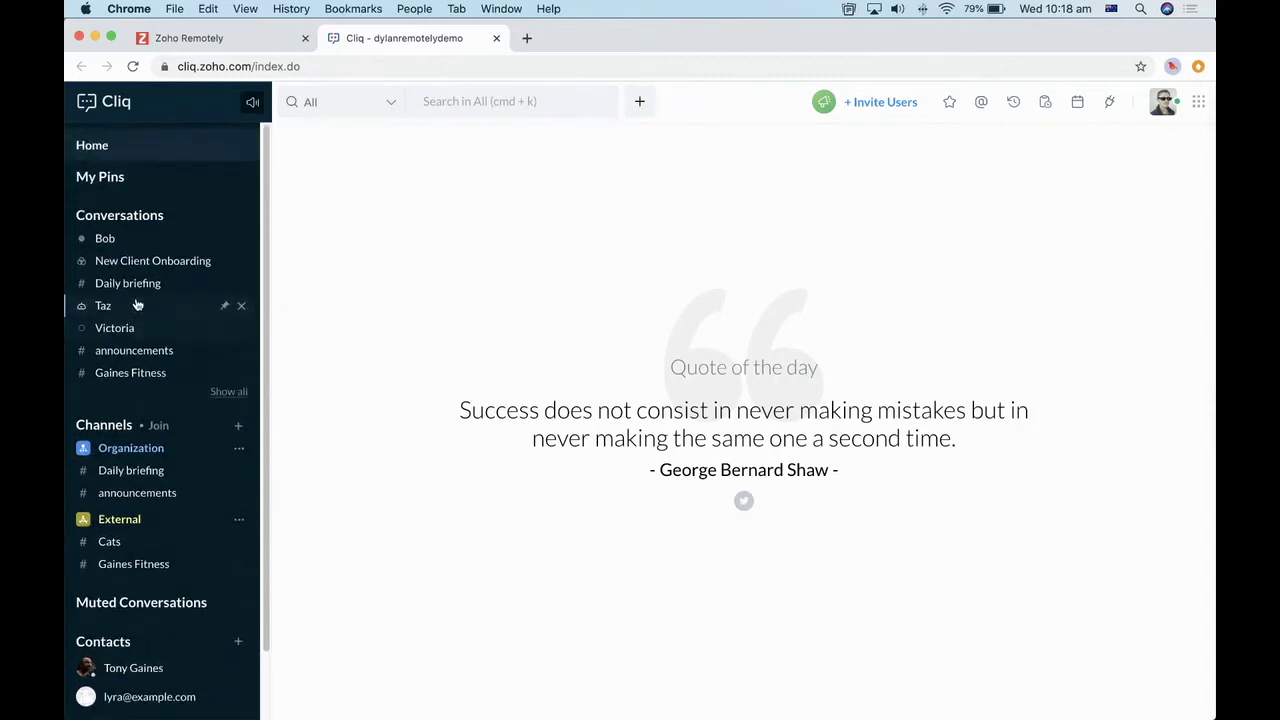
Step: Open the direct chat with the offline contact and scroll its history back to April 10
click(95, 239)
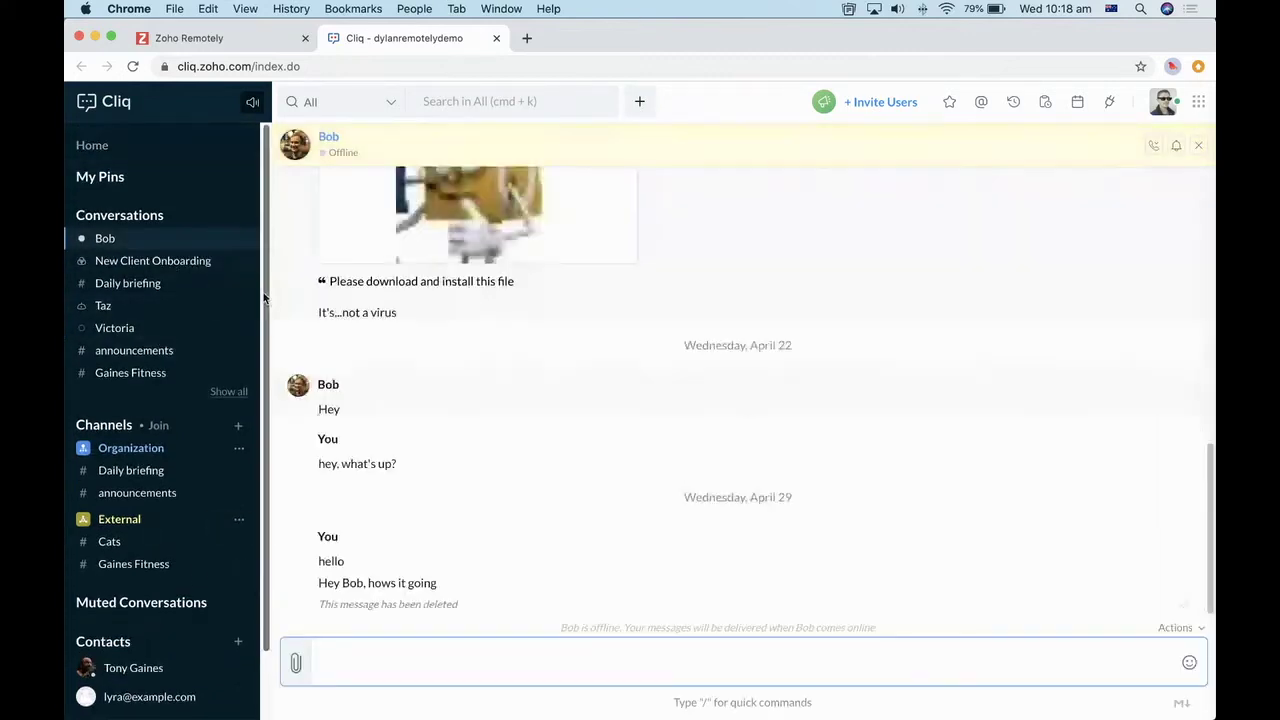
scroll(662, 399, up, 10)
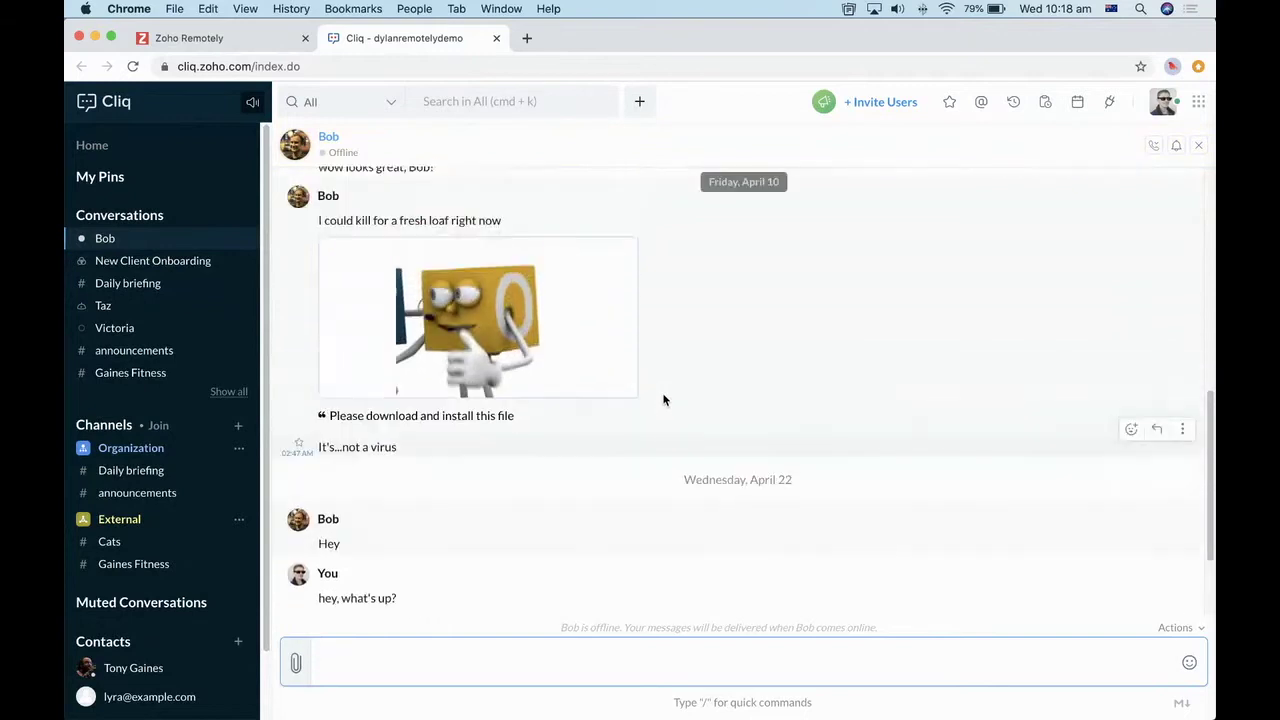
scroll(660, 370, down, 2)
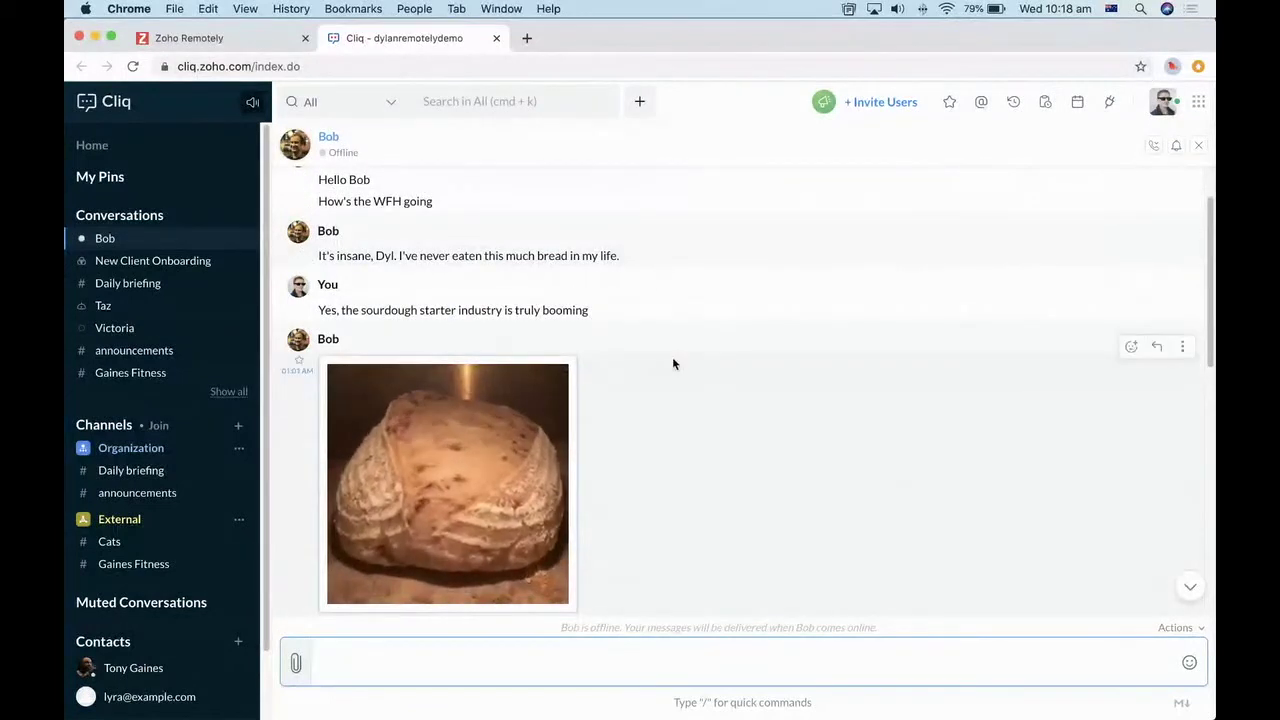
scroll(748, 404, down, 5)
scroll(748, 404, up, 1)
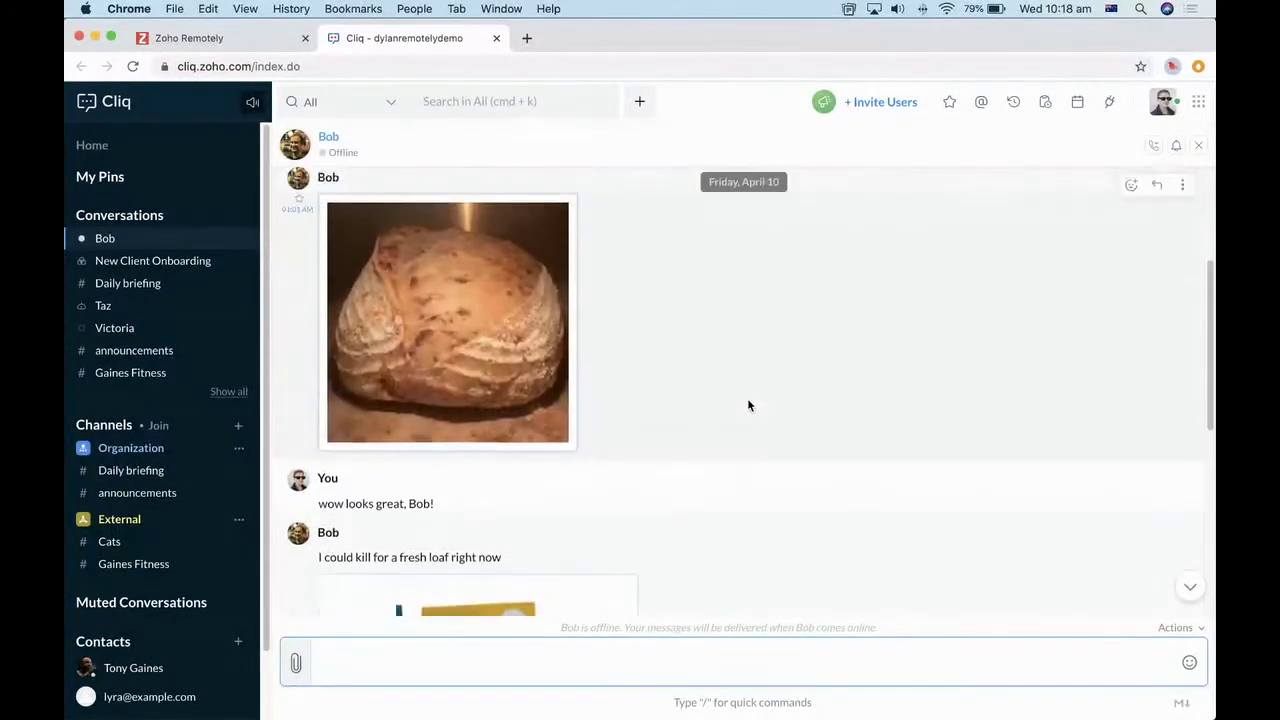
scroll(632, 378, down, 1)
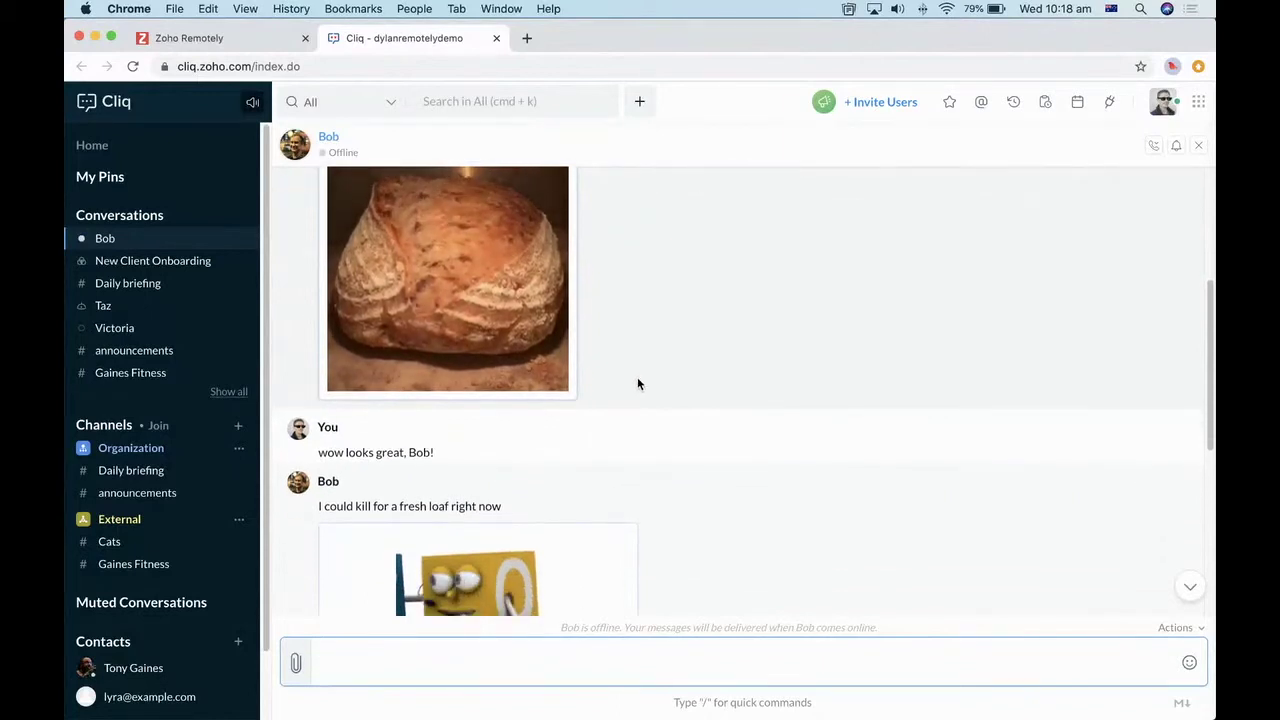
scroll(637, 384, down, 3)
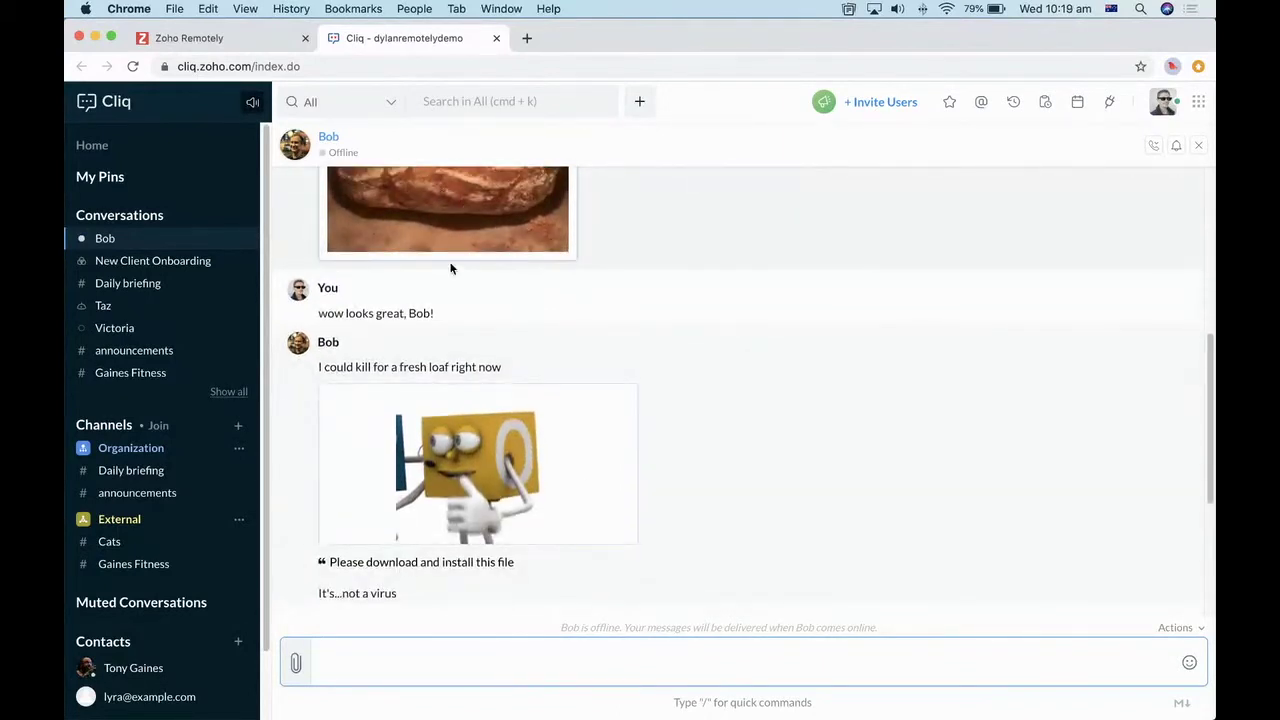
scroll(706, 429, down, 3)
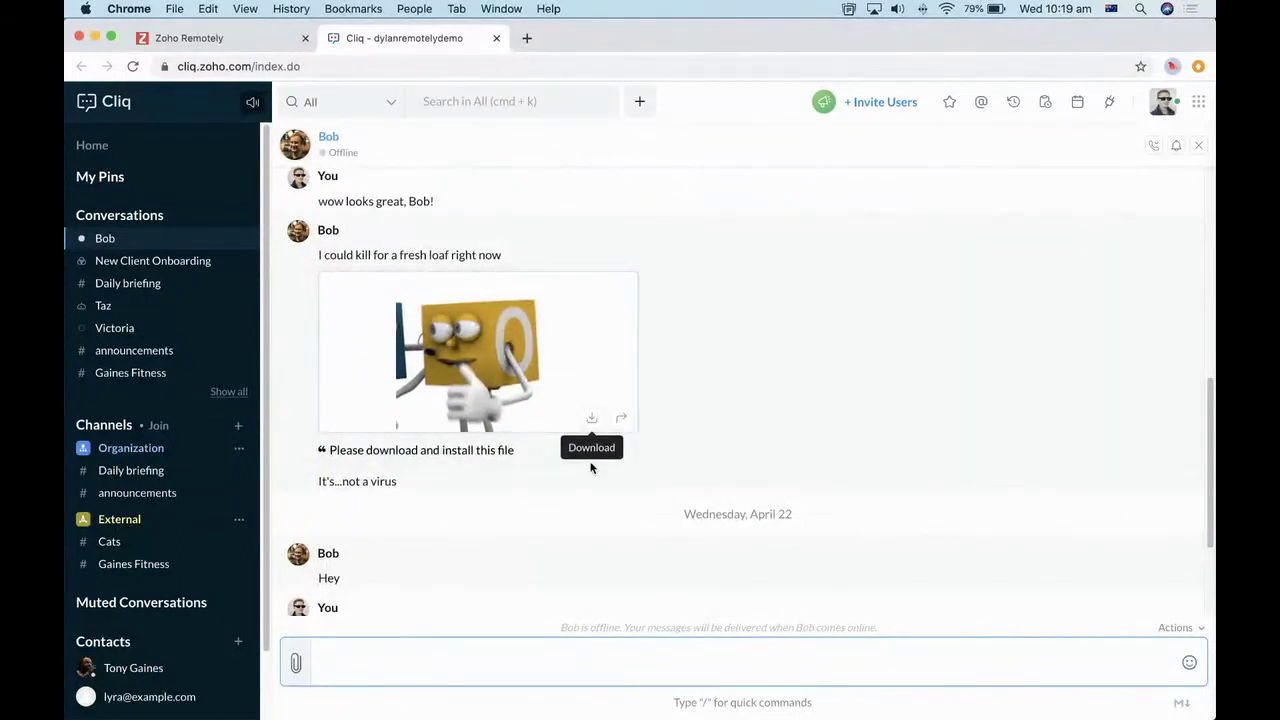
scroll(716, 400, down, 1)
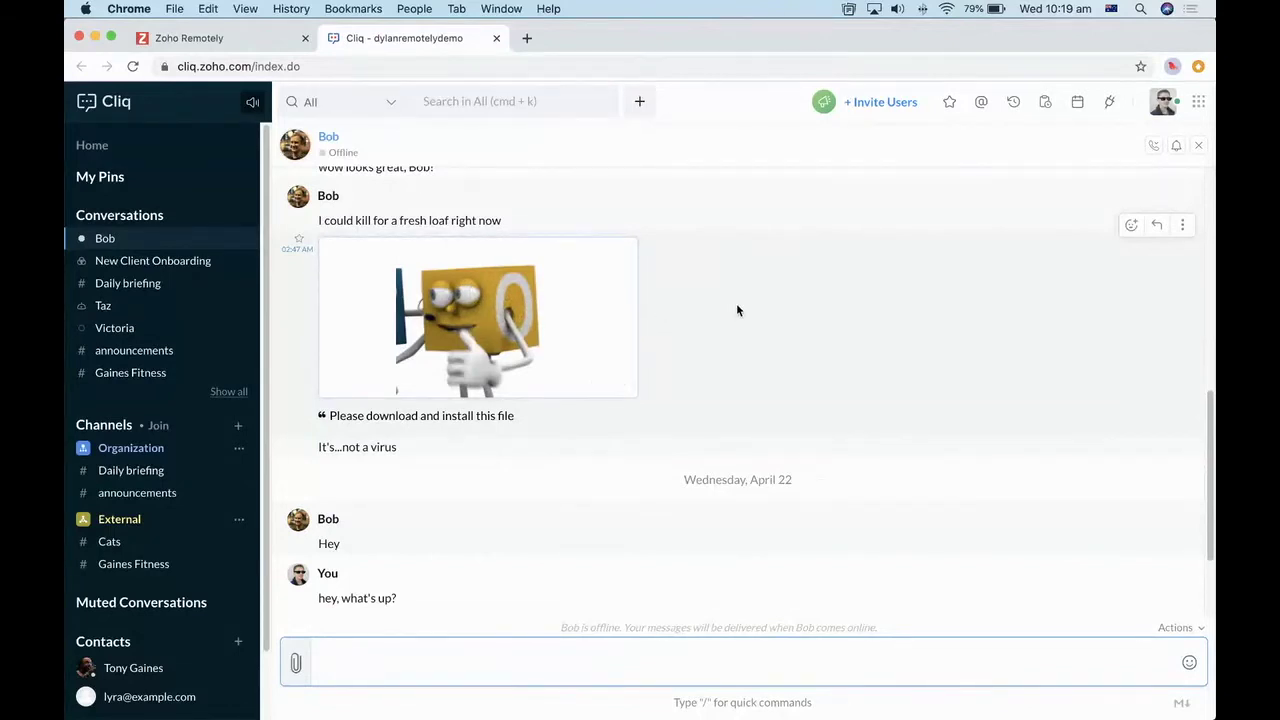
scroll(737, 310, down, 3)
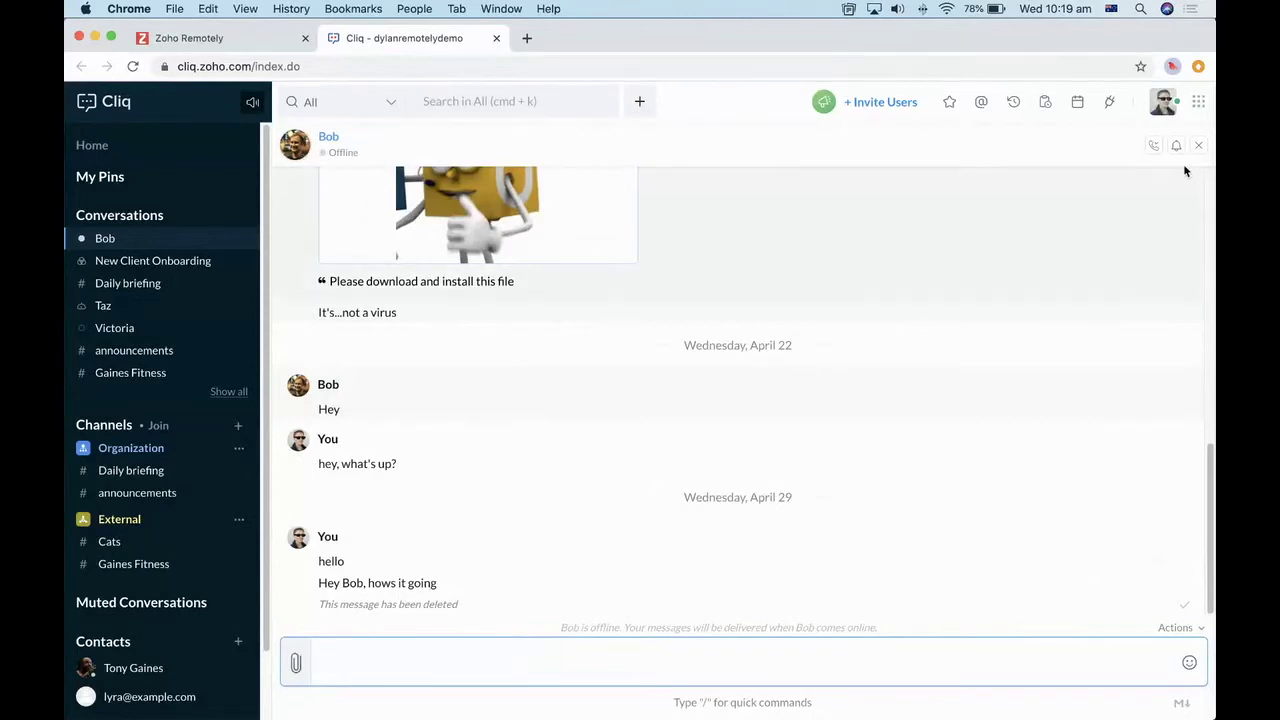
click(1165, 104)
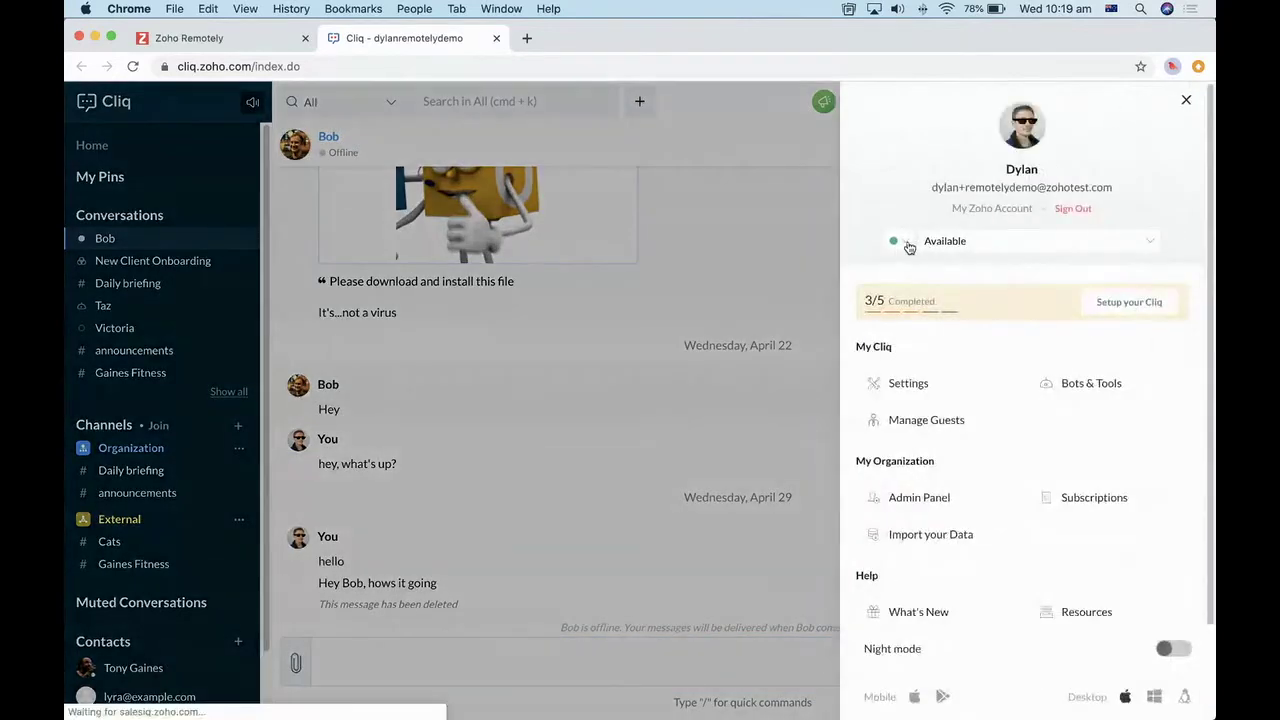
click(905, 242)
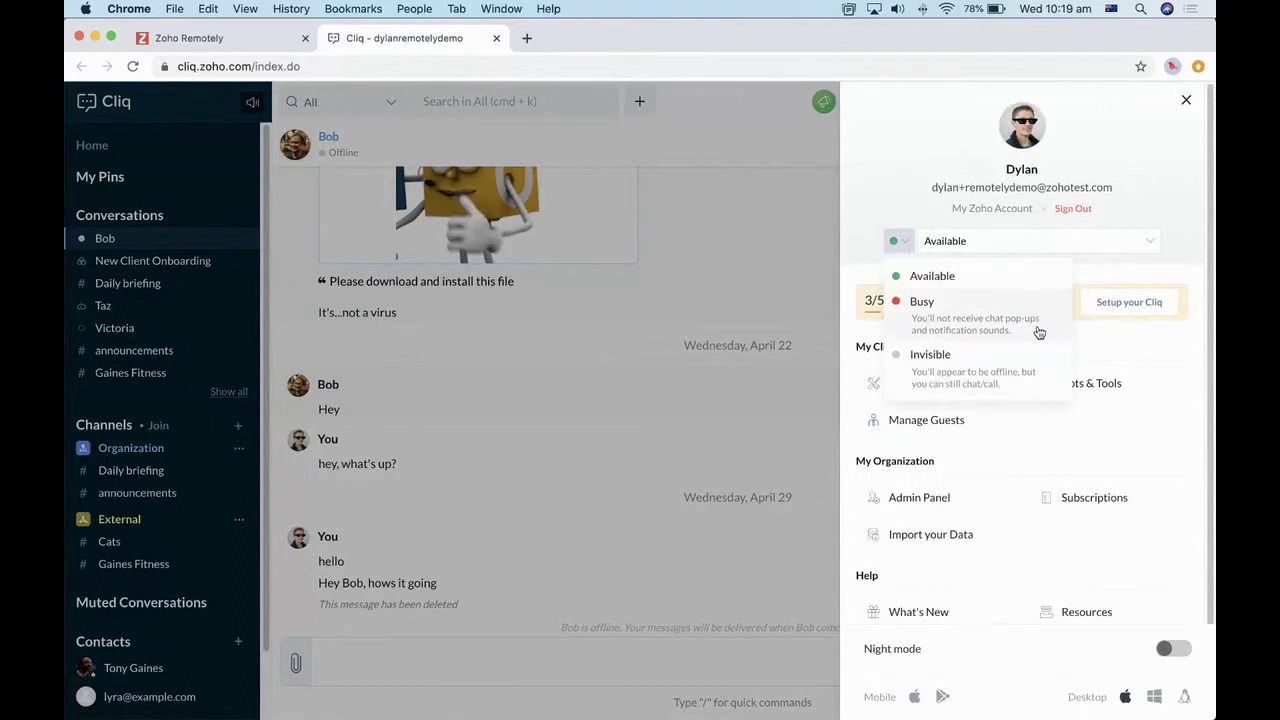
click(884, 205)
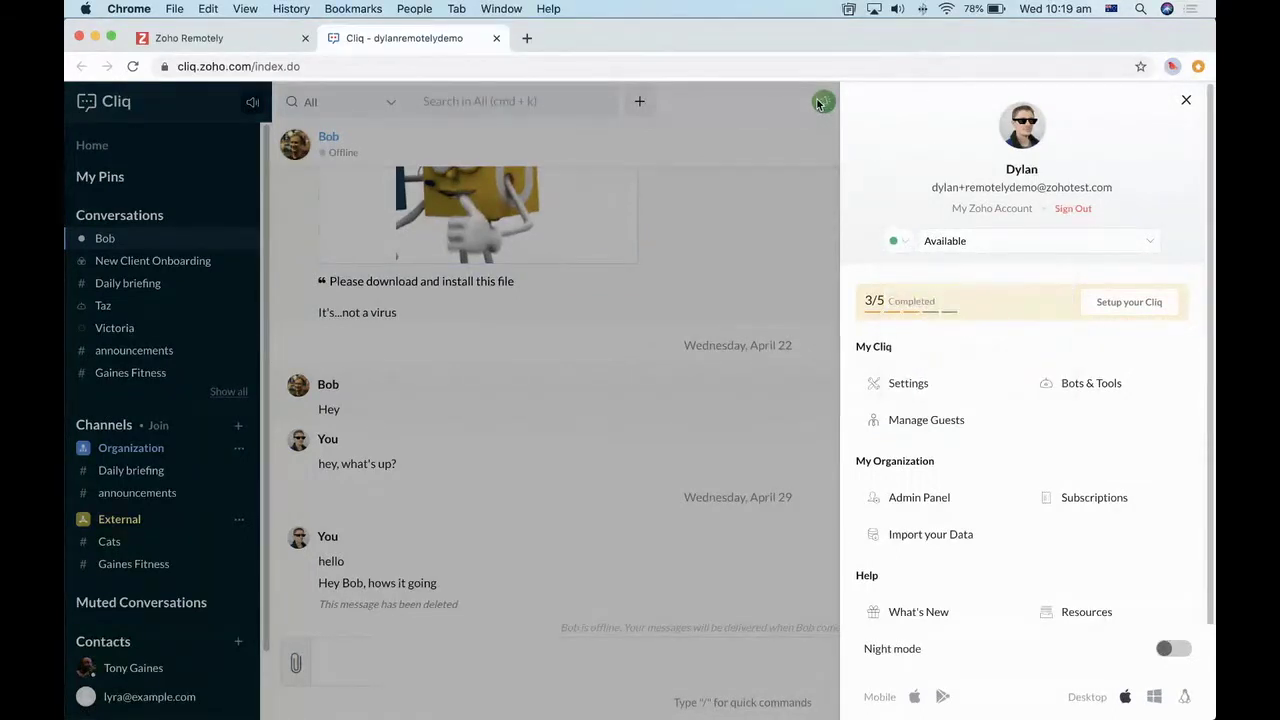
click(1187, 100)
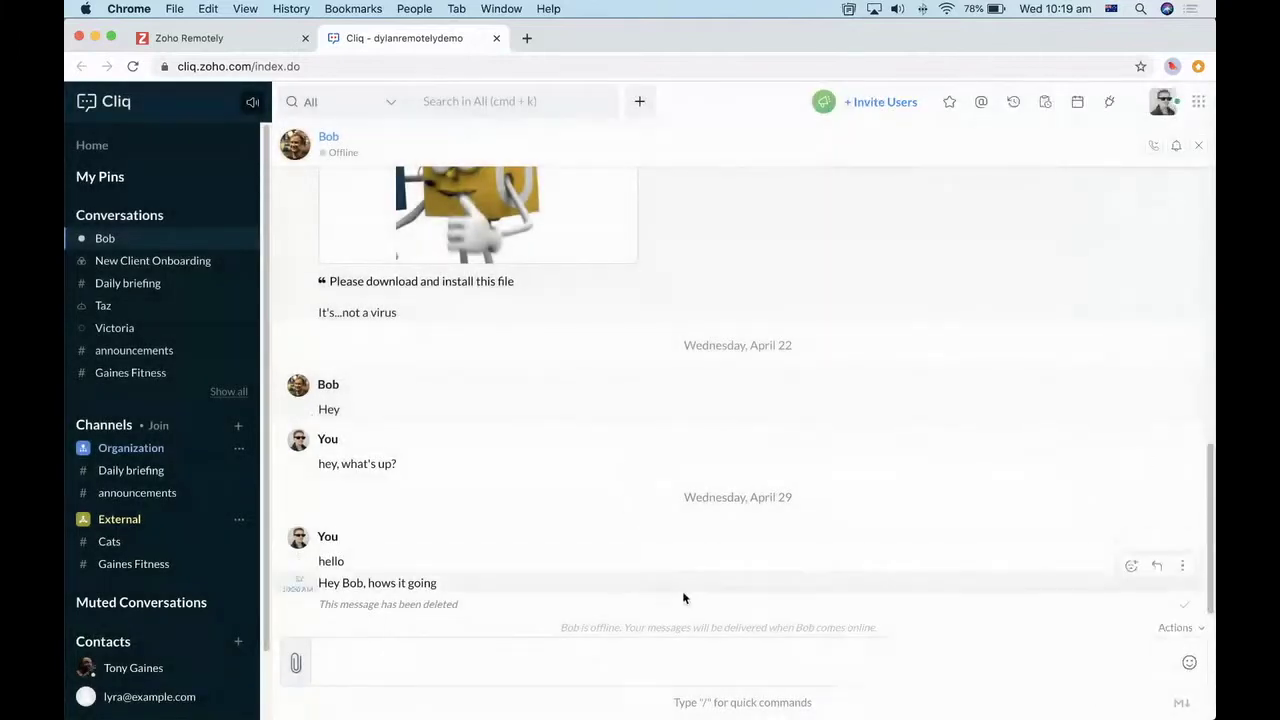
click(690, 672)
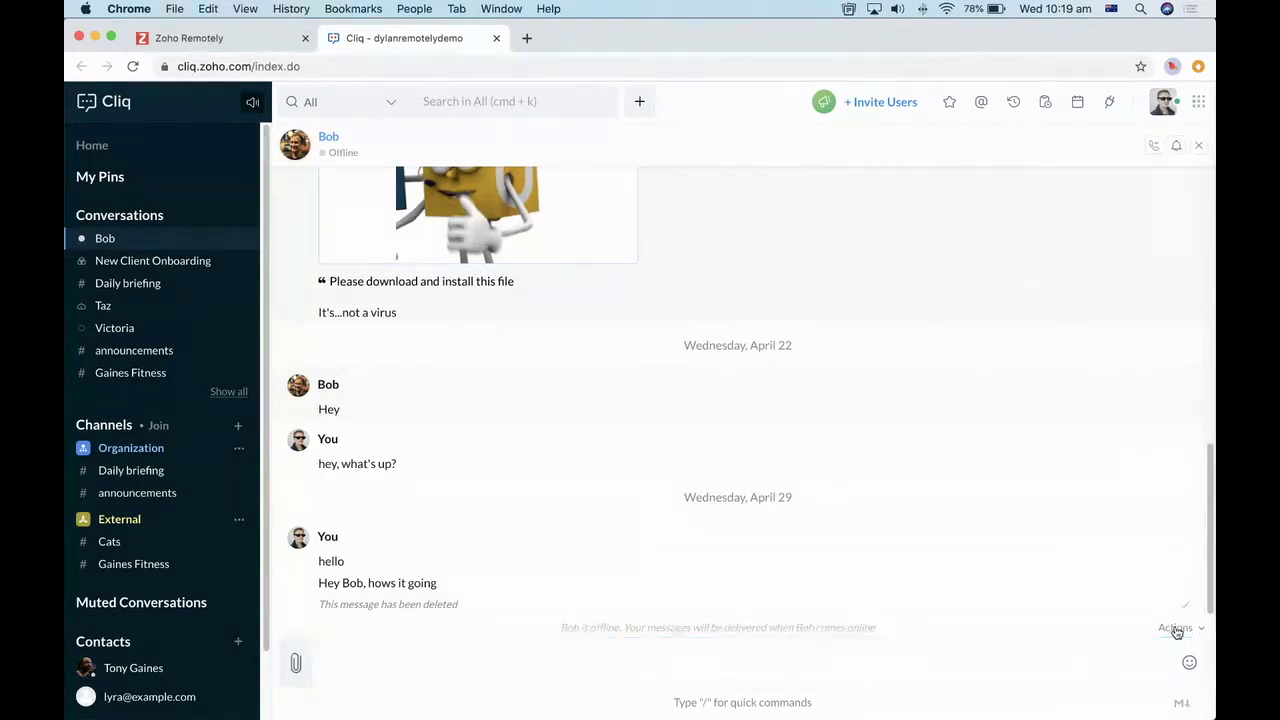
Step: Check the conversation's actions and call options, then mute the chat for 8 hours
click(1176, 629)
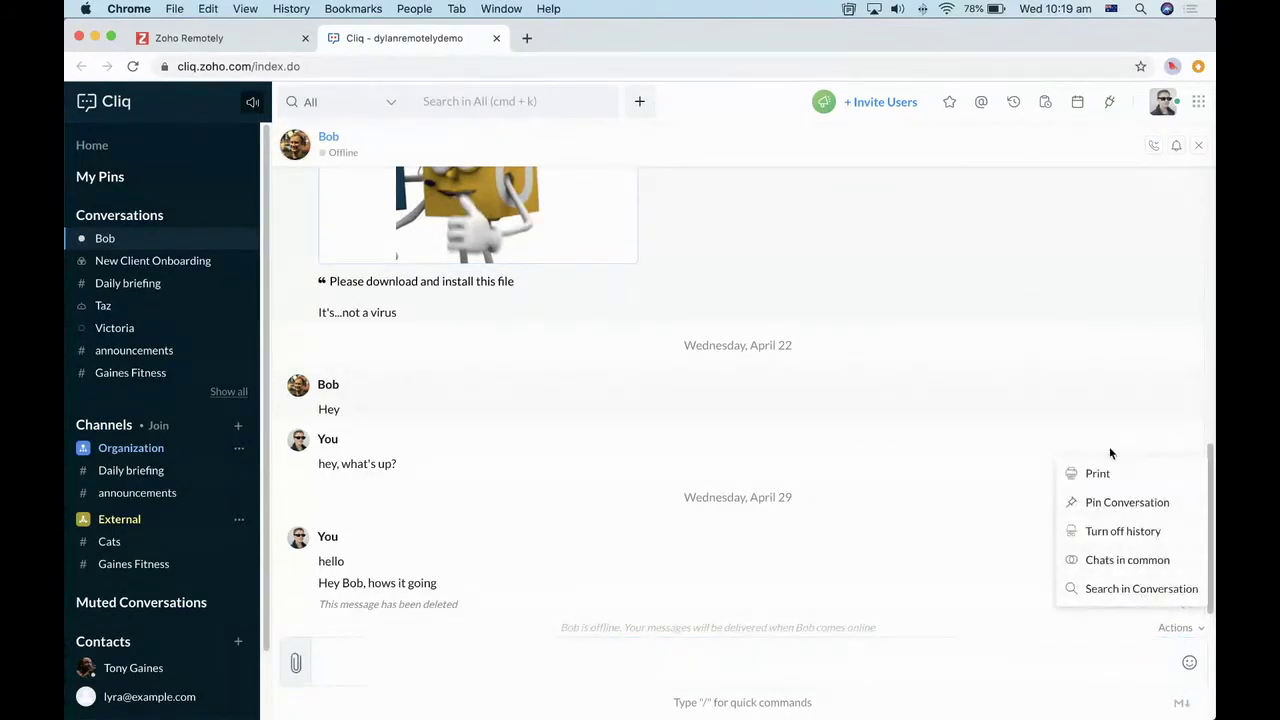
click(1154, 146)
mouse_move(1152, 145)
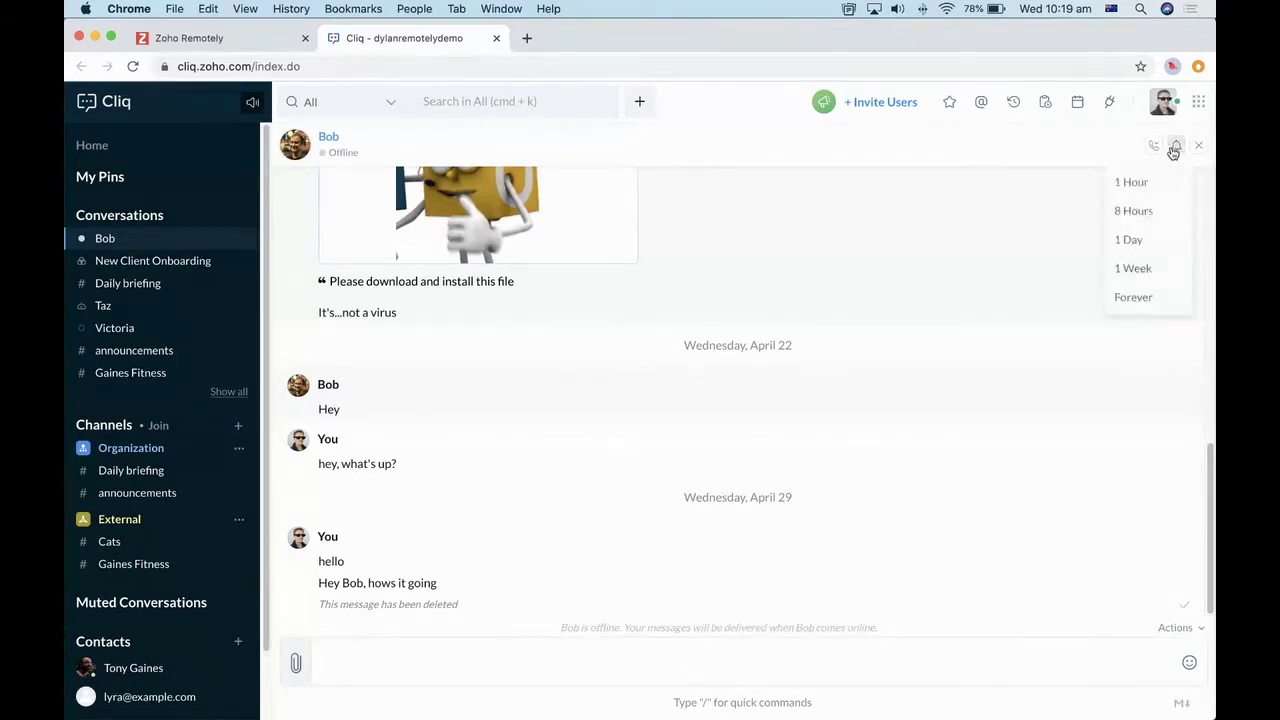
click(1160, 211)
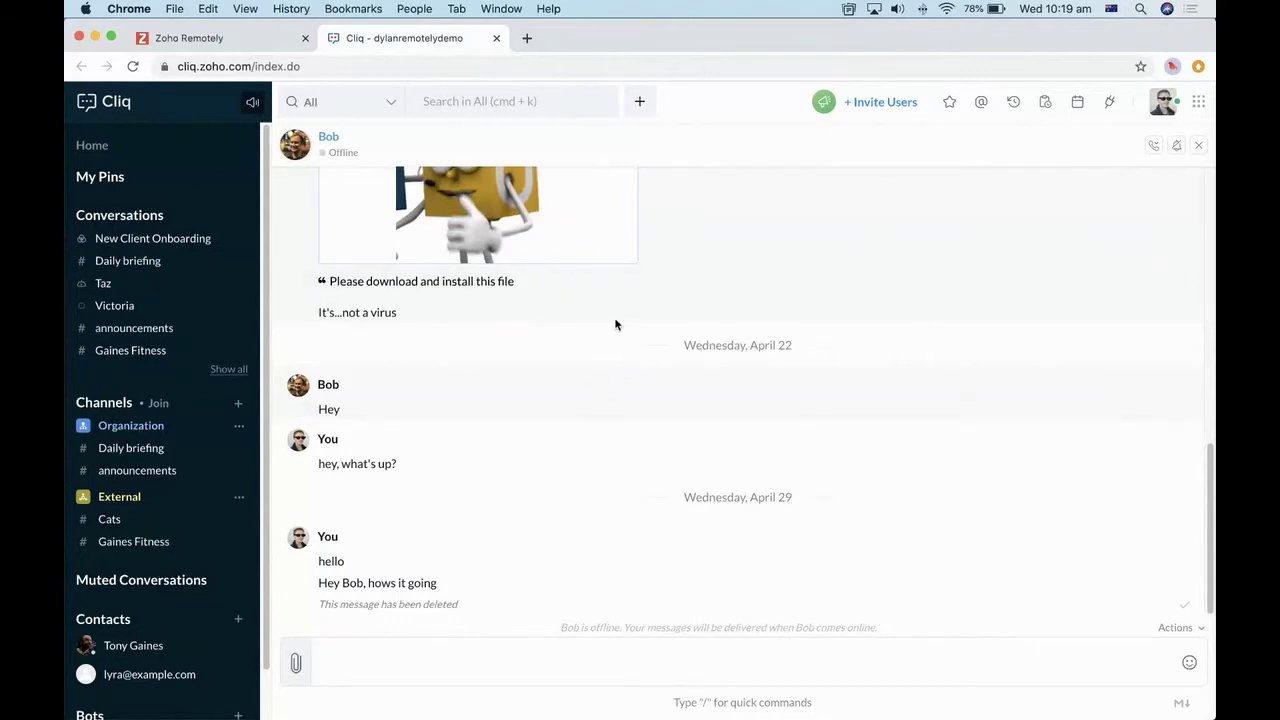
Step: Enter '/' in the direct chat's message box to show the slash-command suggestions
scroll(683, 408, up, 3)
scroll(683, 408, down, 3)
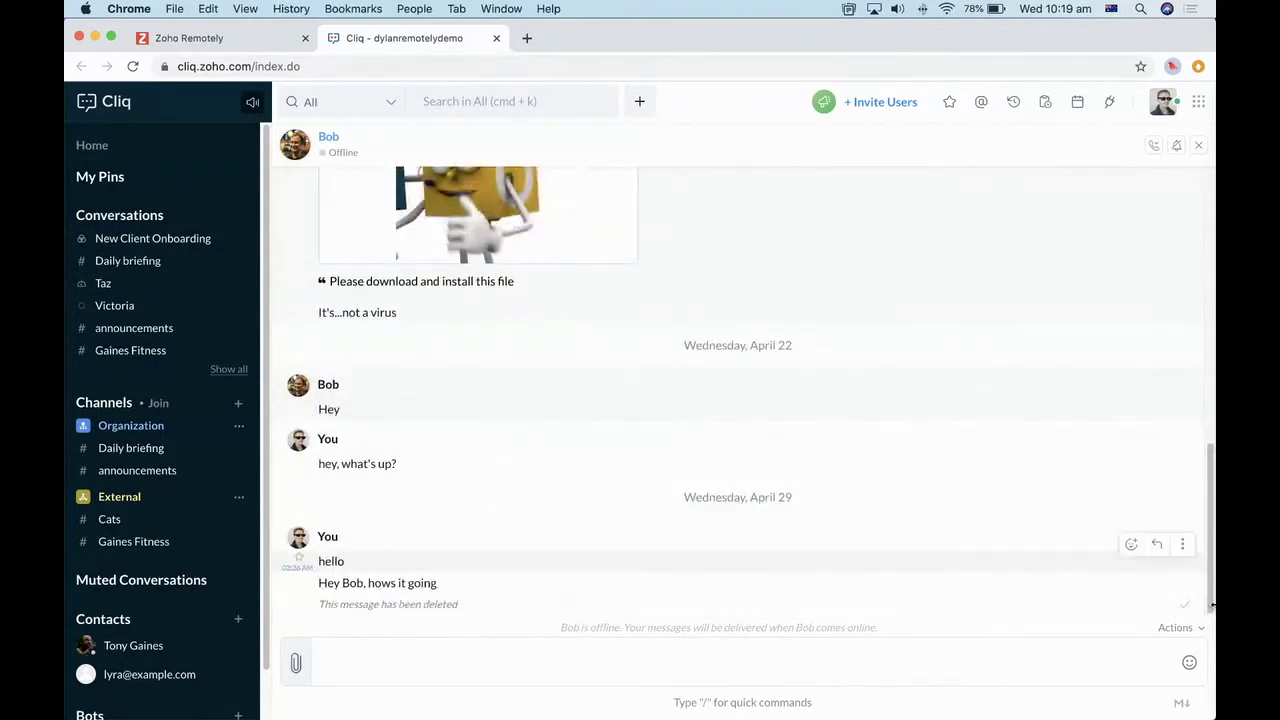
click(579, 657)
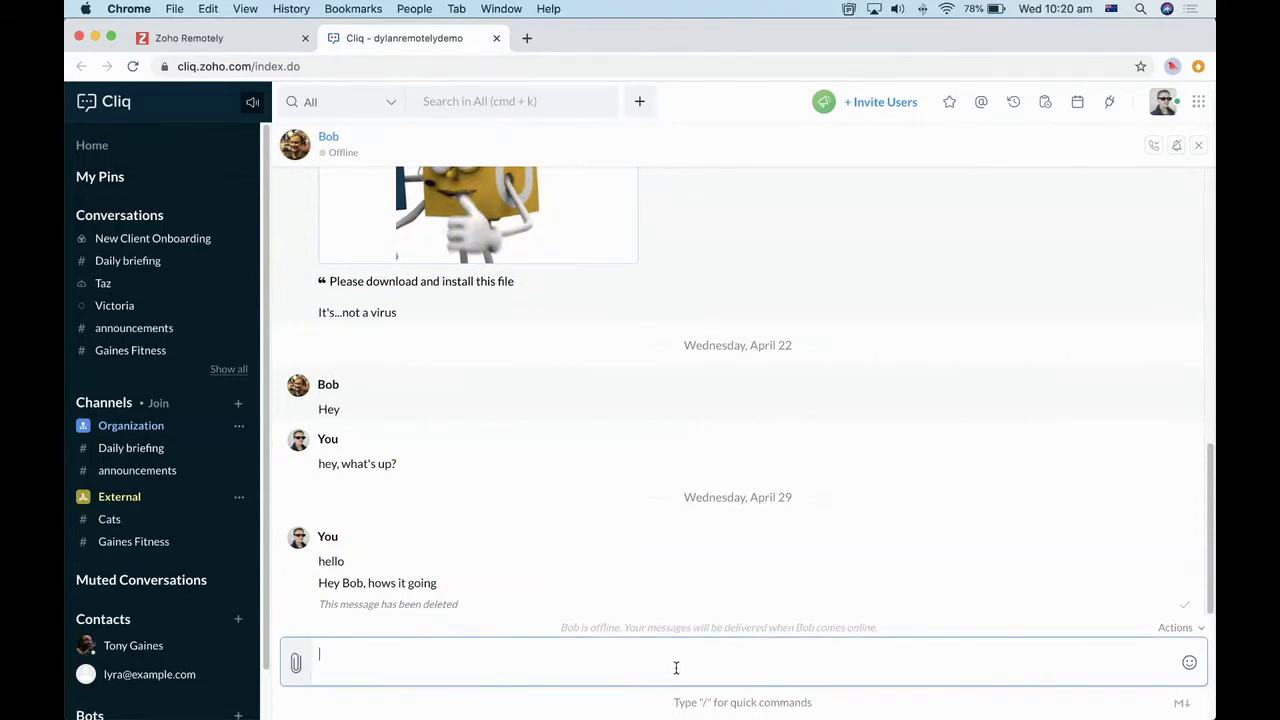
text(/)
Step: Dismiss the slash-command suggestions and bring up the Reminders panel
scroll(654, 447, down, 1)
scroll(652, 446, up, 1)
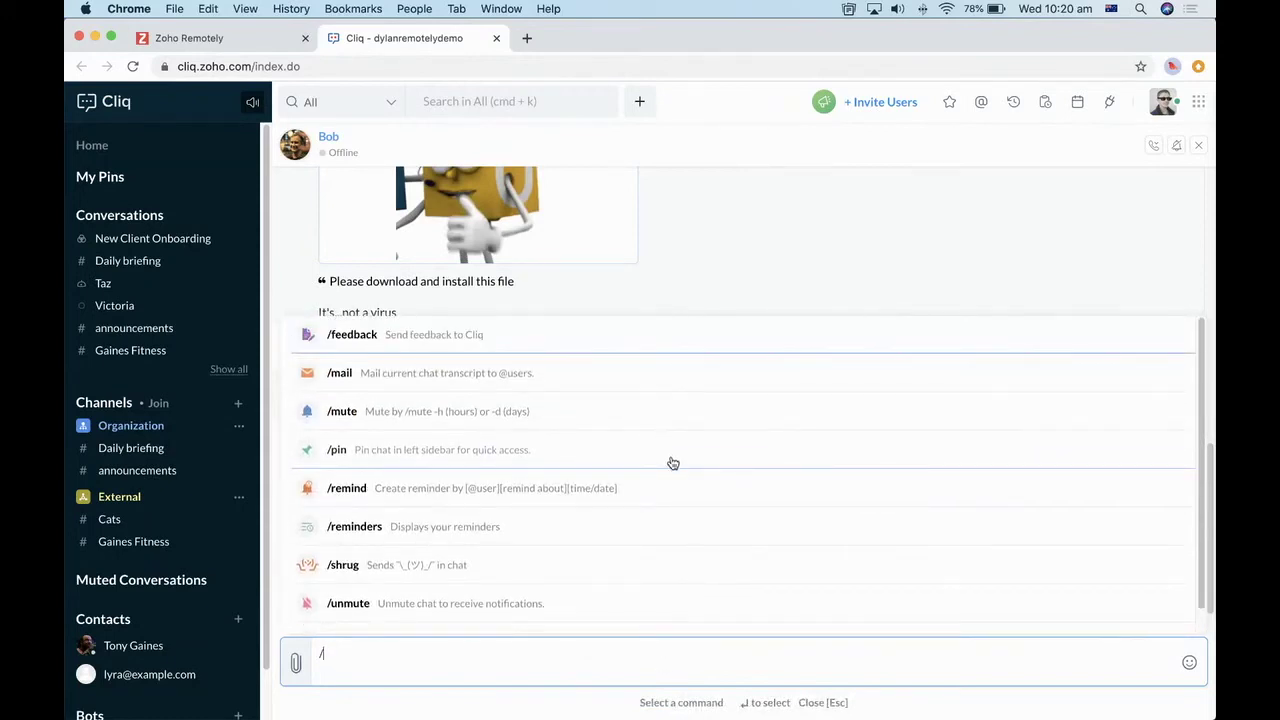
scroll(672, 462, down, 1)
scroll(470, 370, up, 1)
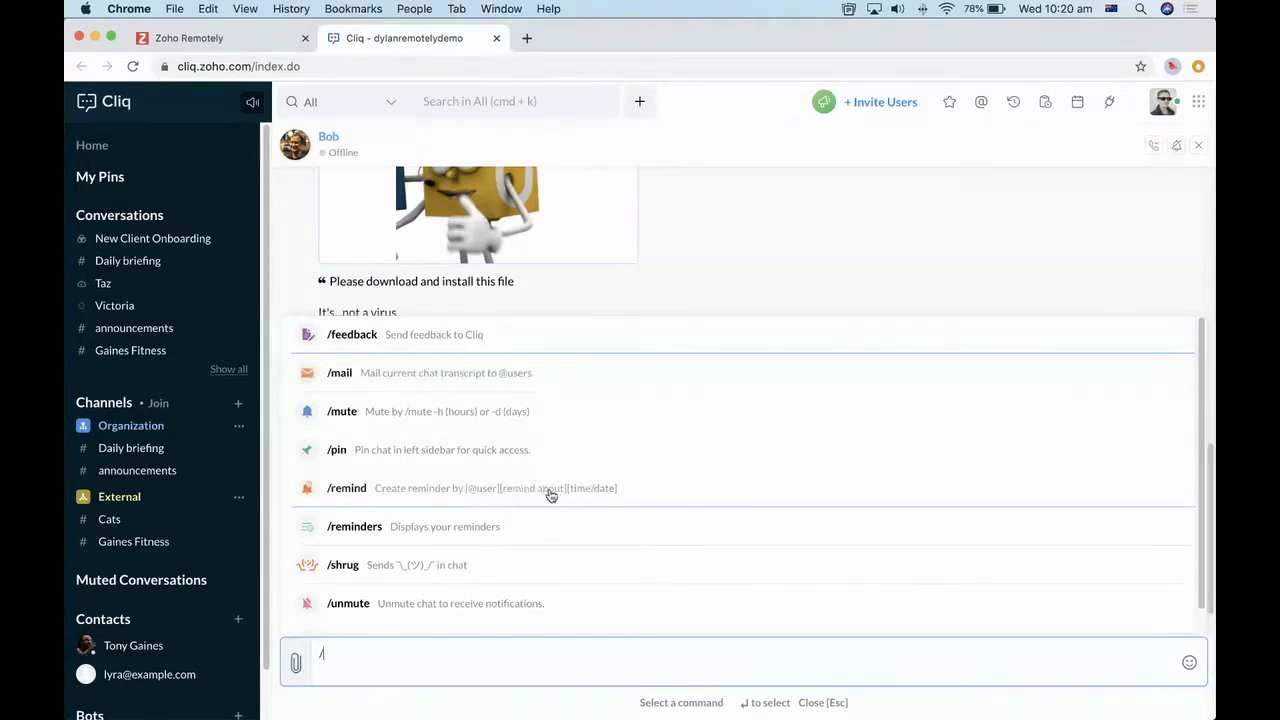
click(752, 252)
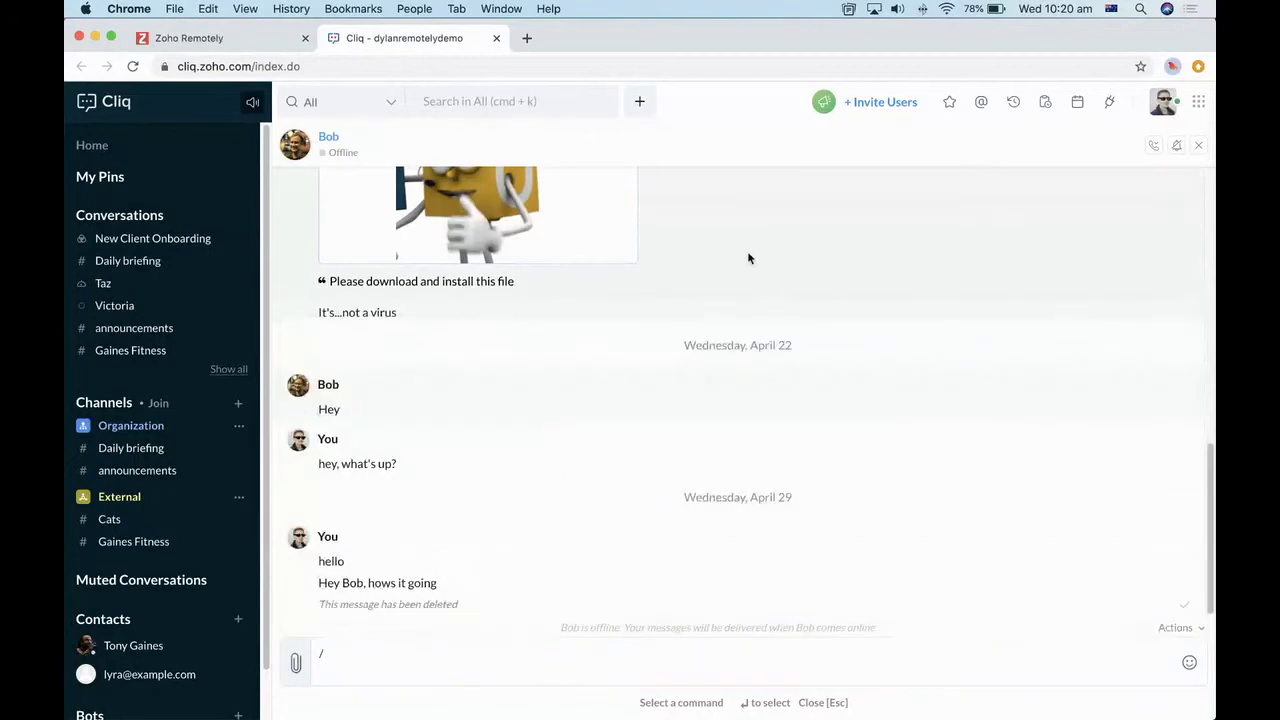
click(1046, 103)
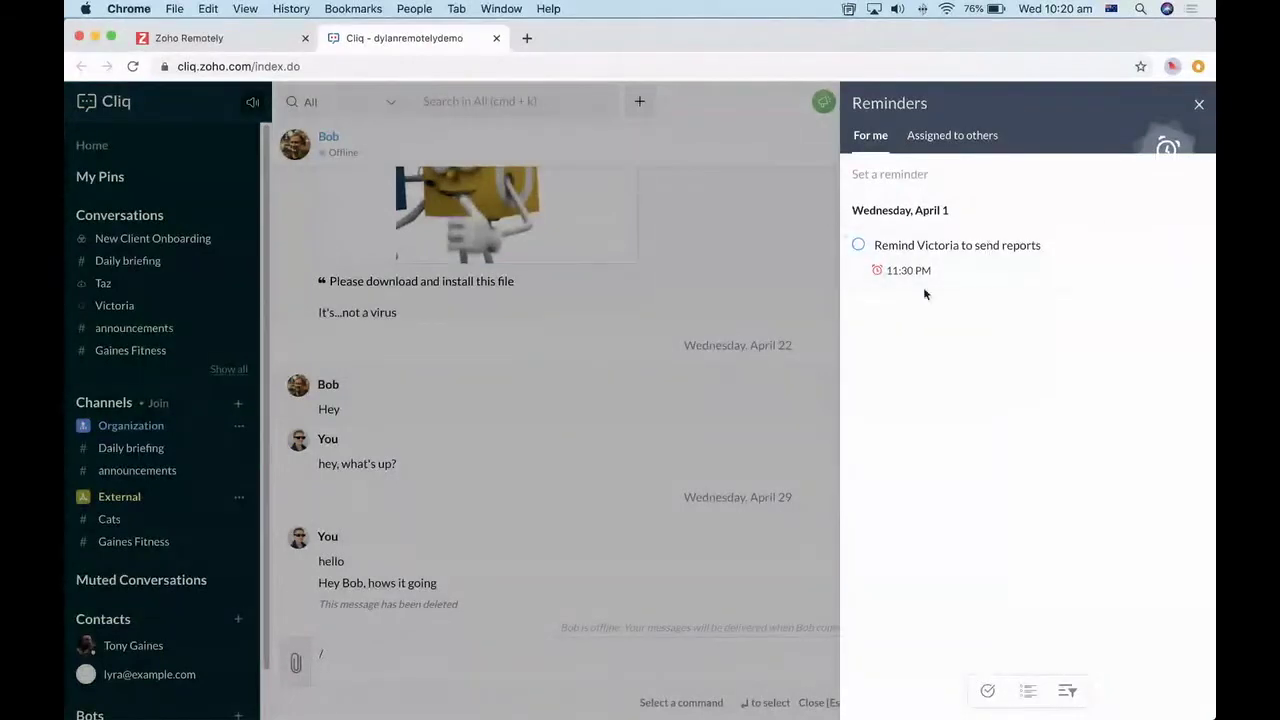
click(954, 138)
click(1199, 106)
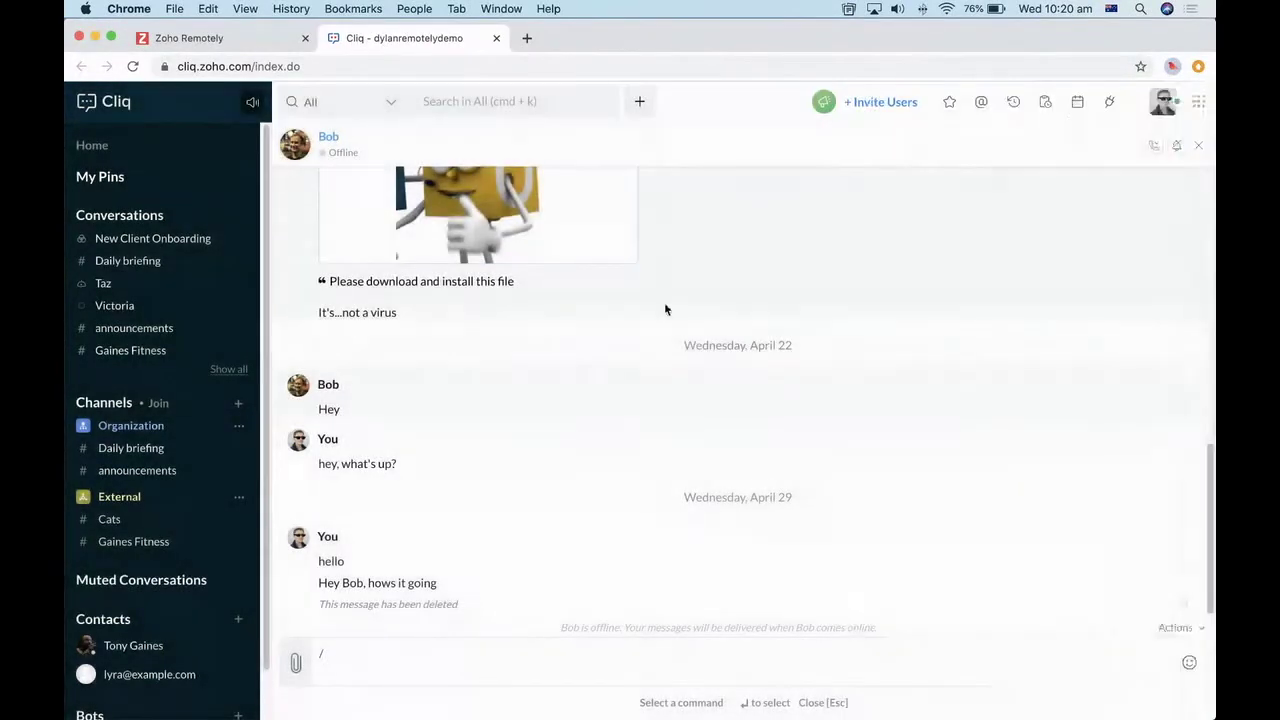
scroll(225, 449, down, 1)
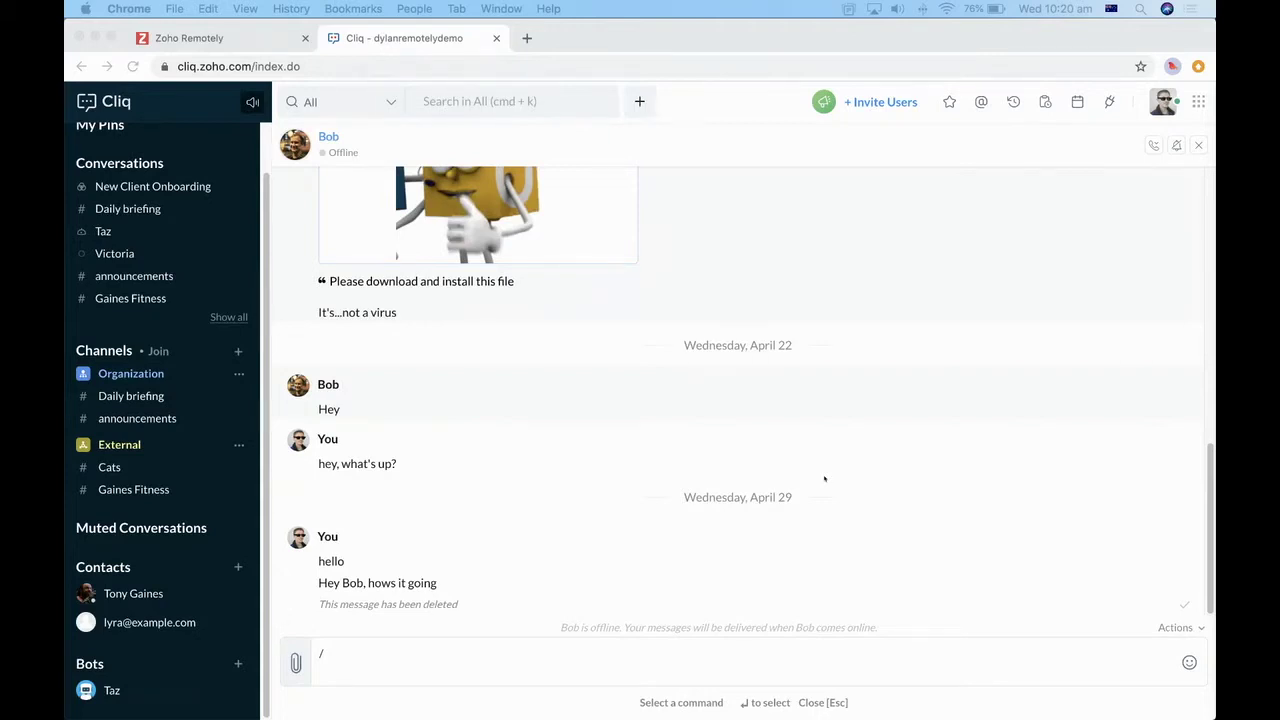
click(239, 444)
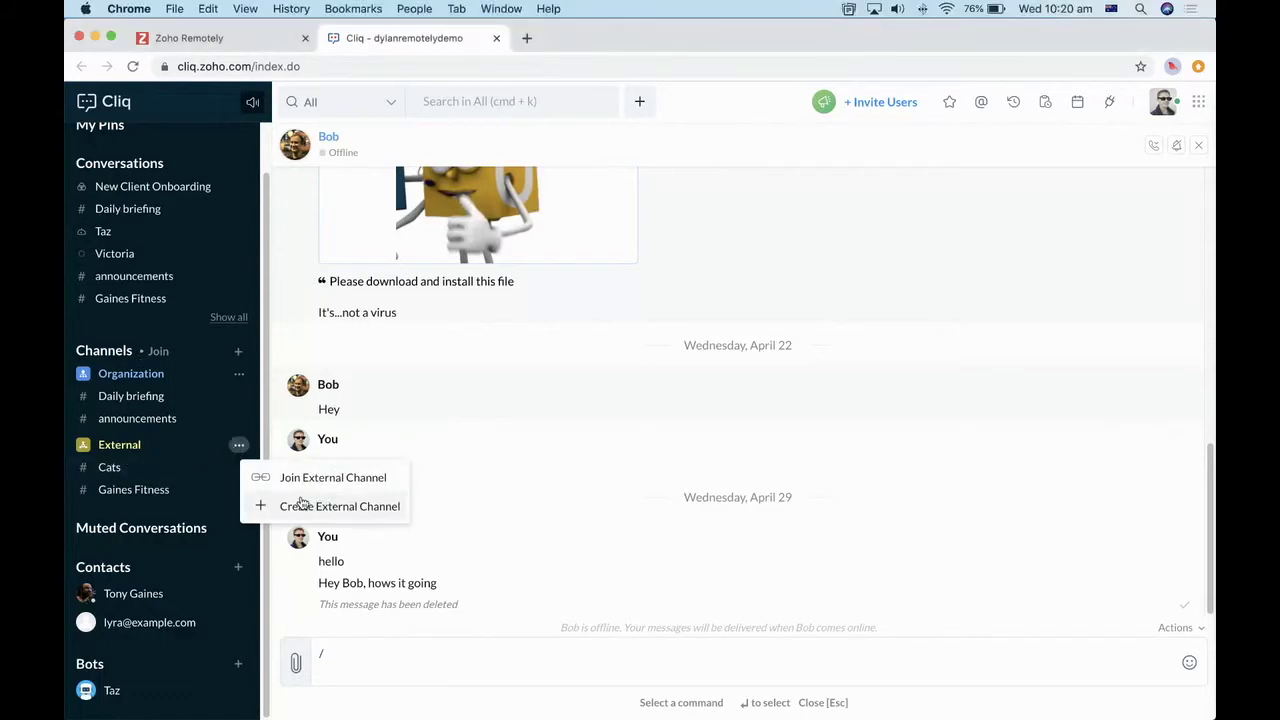
click(357, 506)
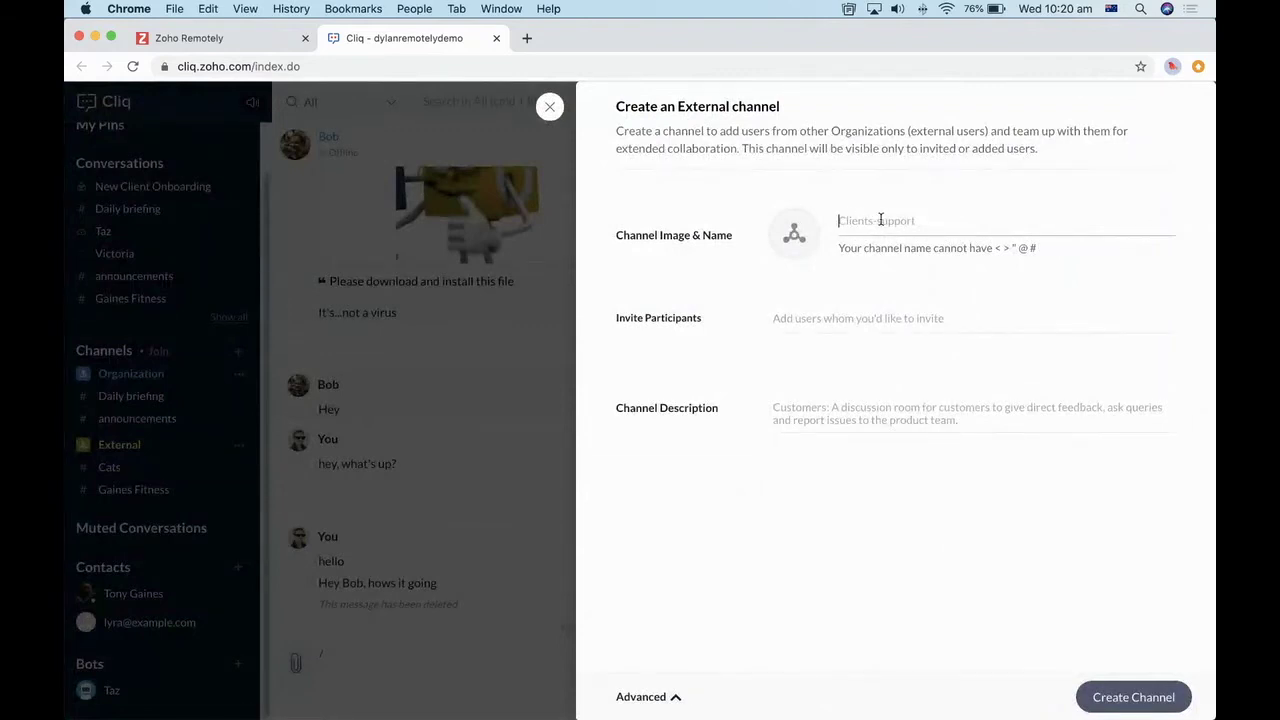
click(821, 318)
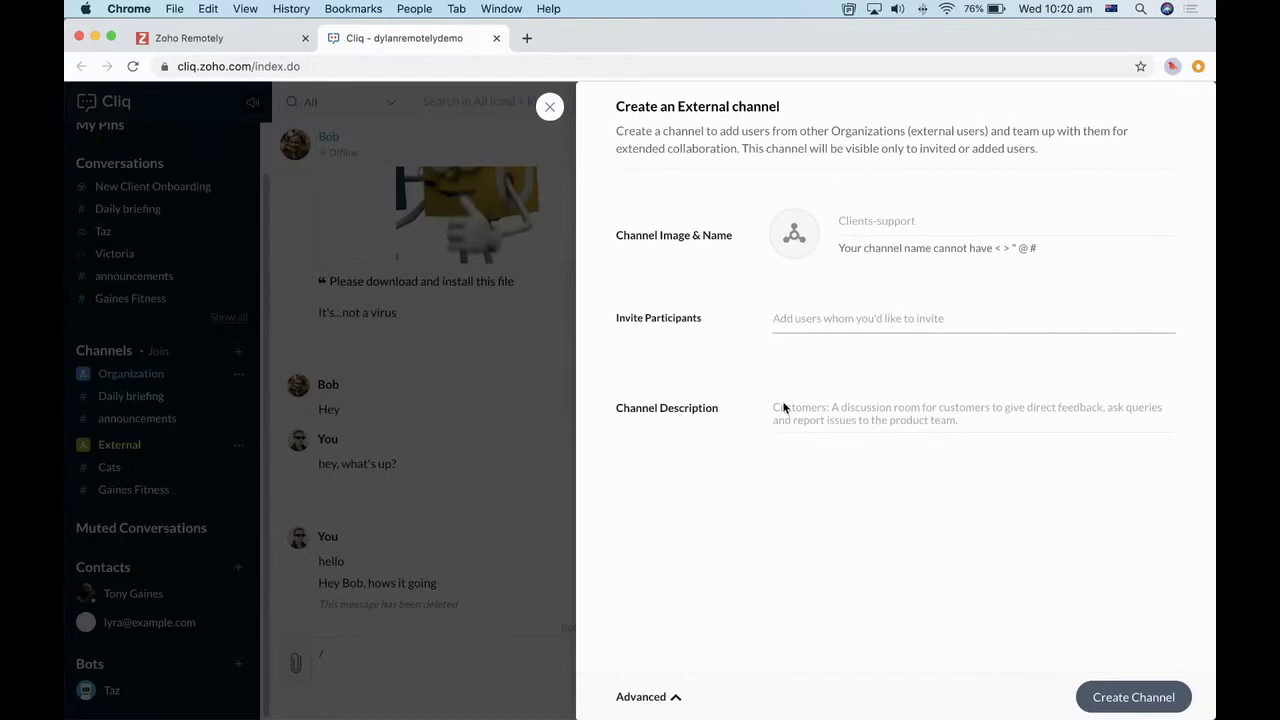
click(648, 699)
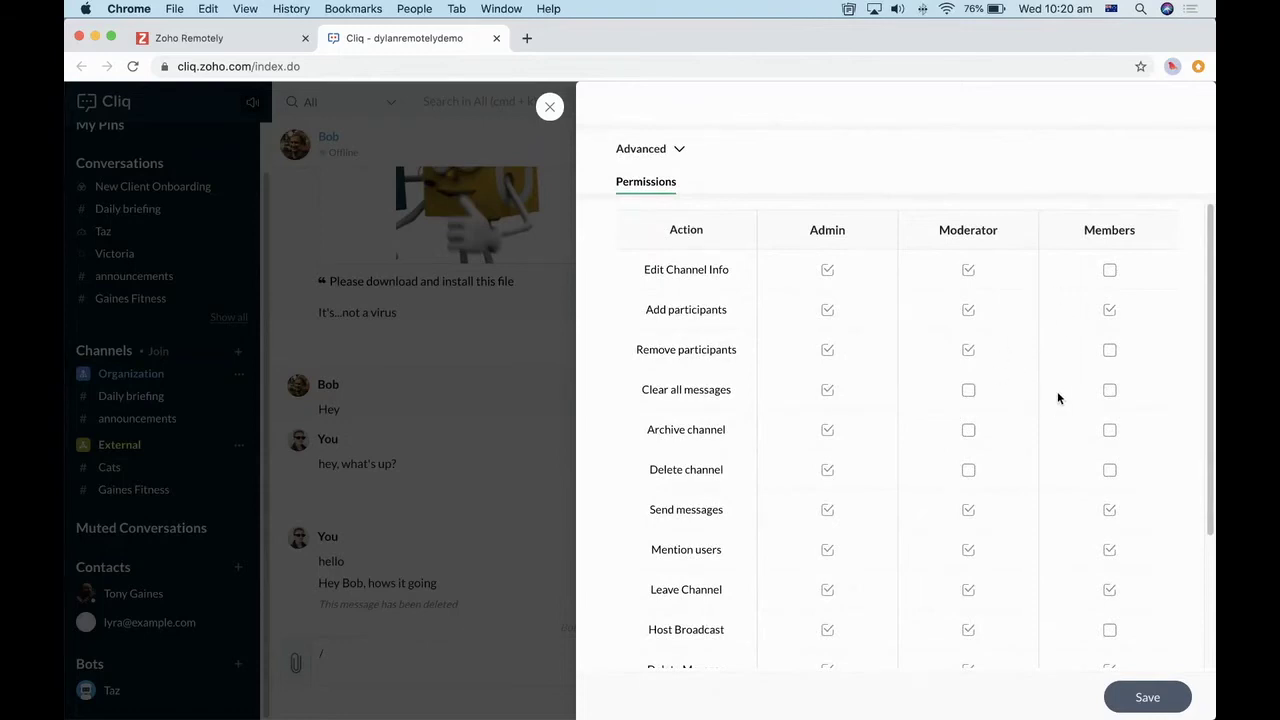
scroll(1057, 391, down, 4)
scroll(1057, 391, up, 4)
scroll(1045, 435, down, 3)
scroll(1015, 420, up, 3)
click(553, 108)
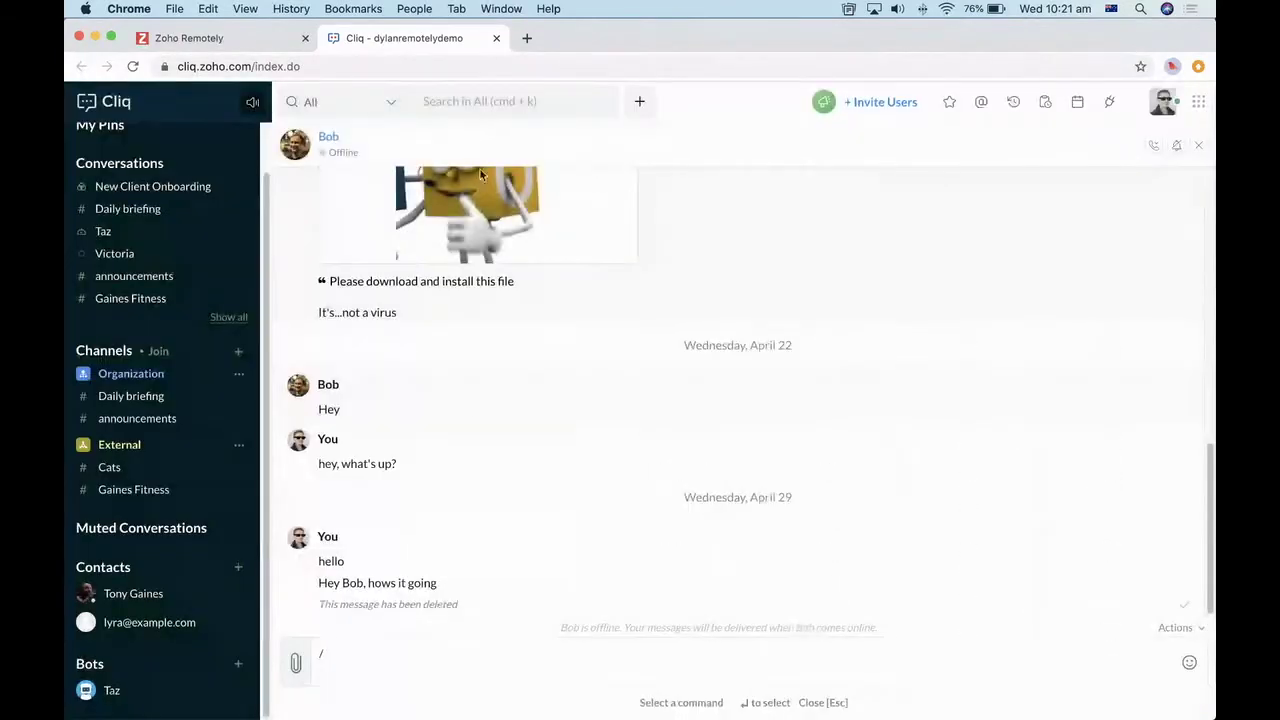
Step: Open #Cats beside the direct chat and delete its leftover /remind draft
click(109, 467)
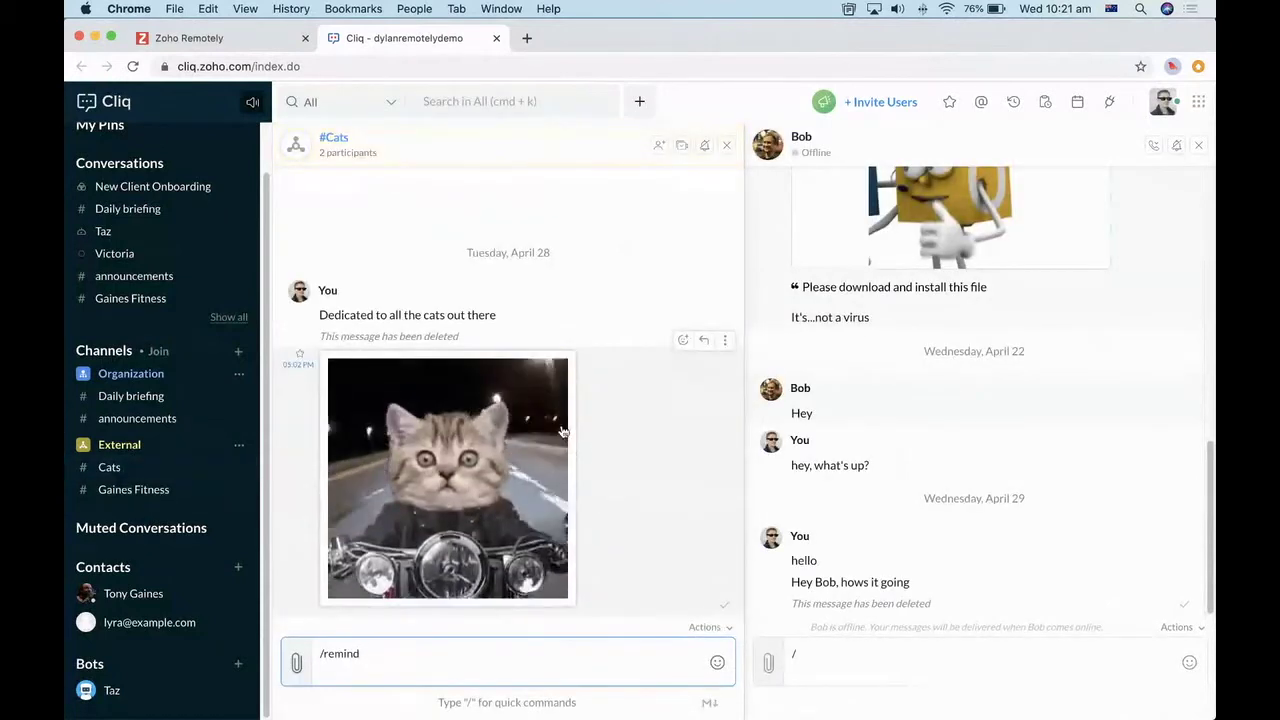
drag(362, 653, 300, 653)
key(BackSpace)
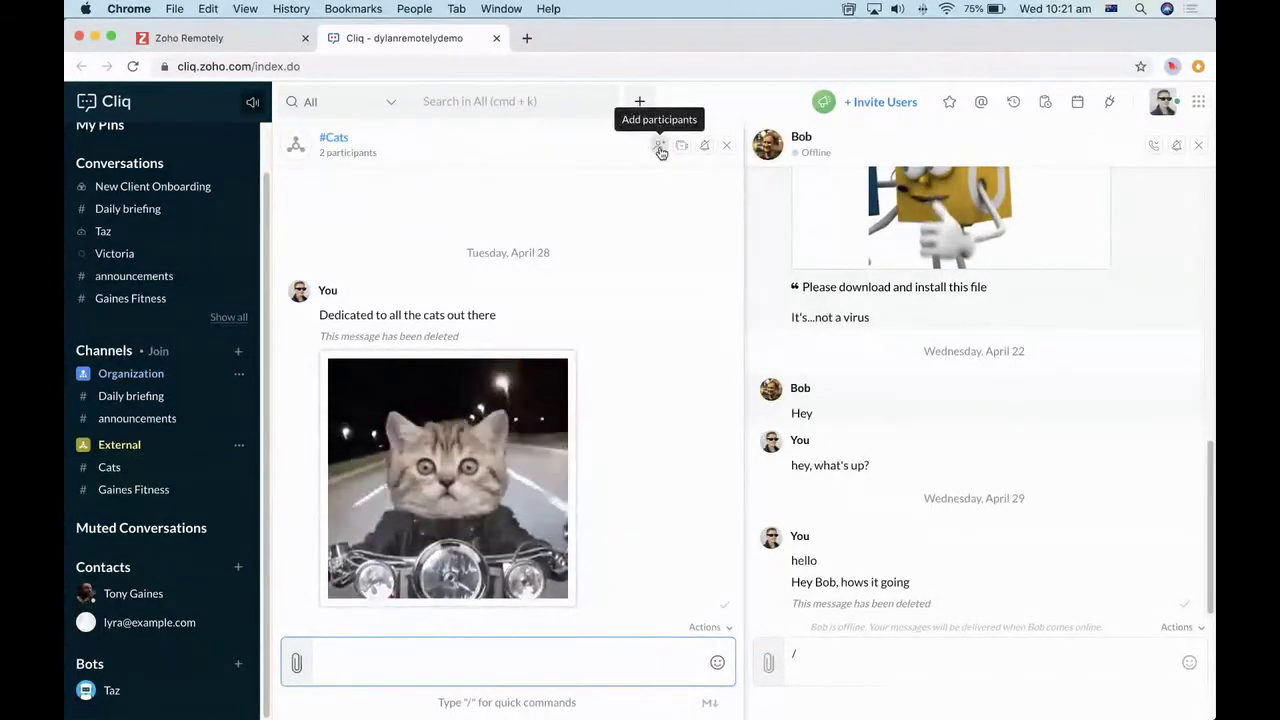
Step: Unmute the #Cats channel from its bell menu
mouse_move(681, 150)
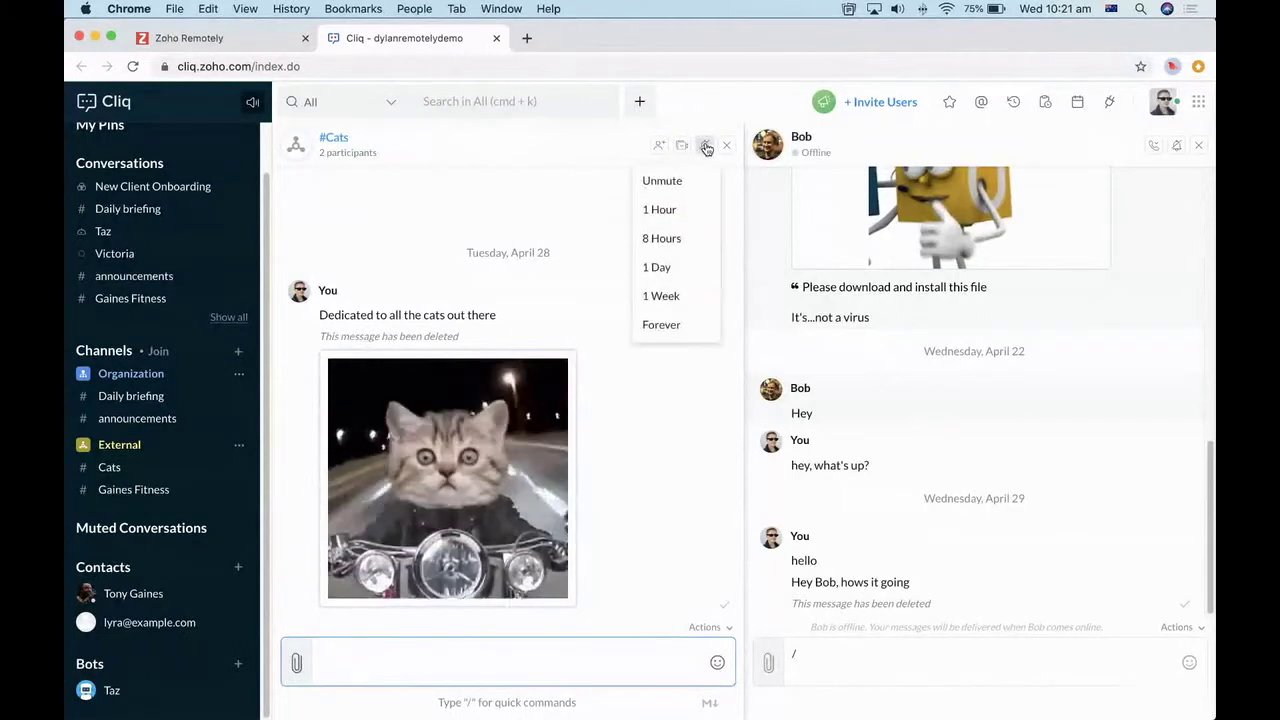
click(706, 146)
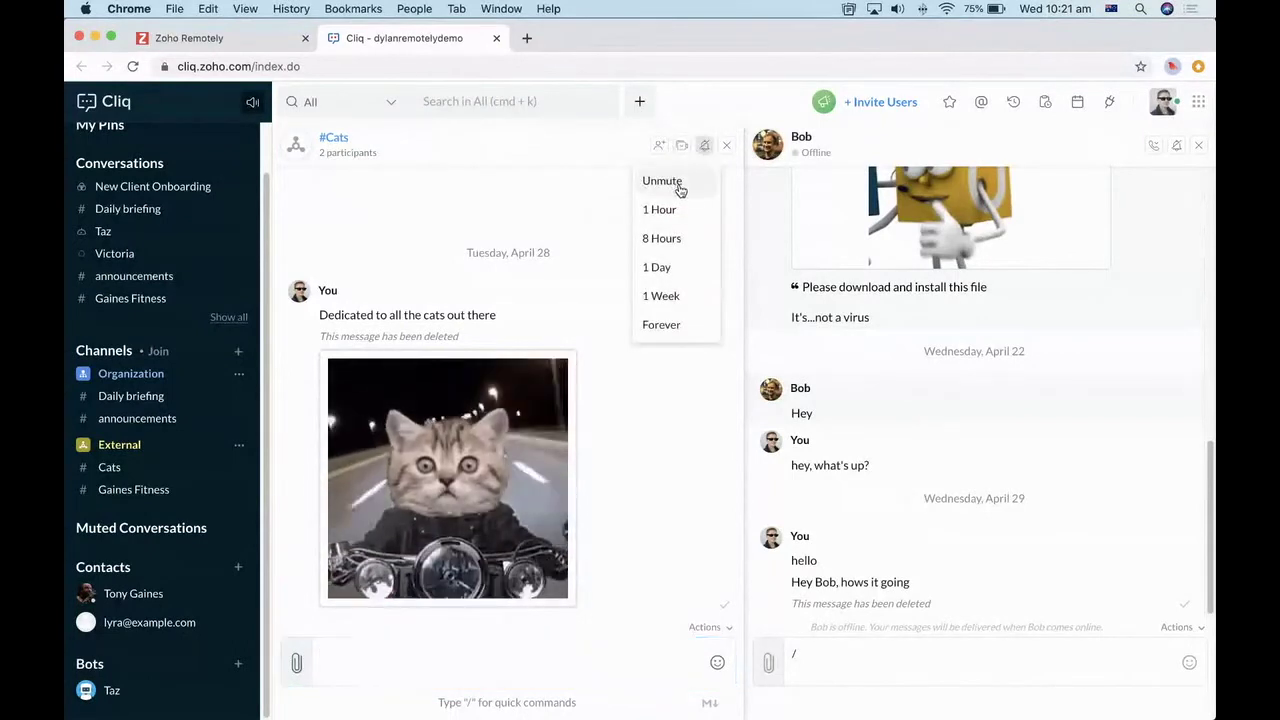
click(679, 186)
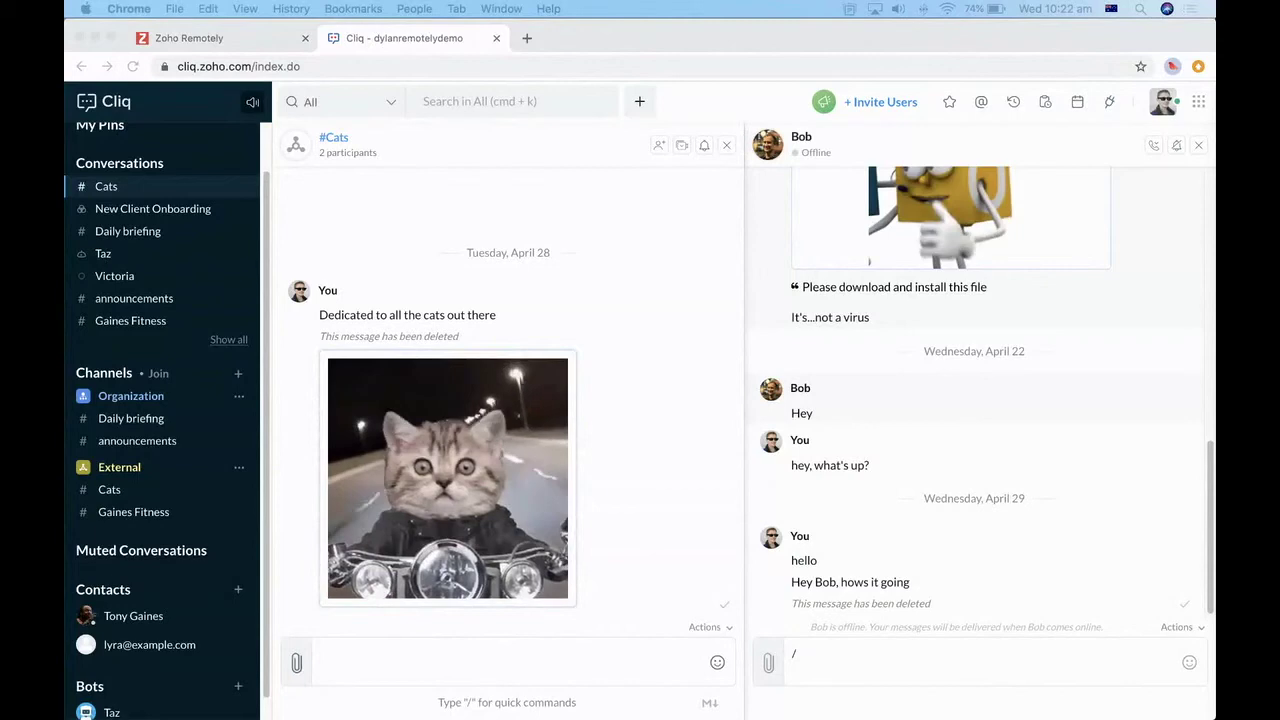
Step: Open Daily briefing as a third side-by-side chat pane
click(130, 420)
click(130, 420)
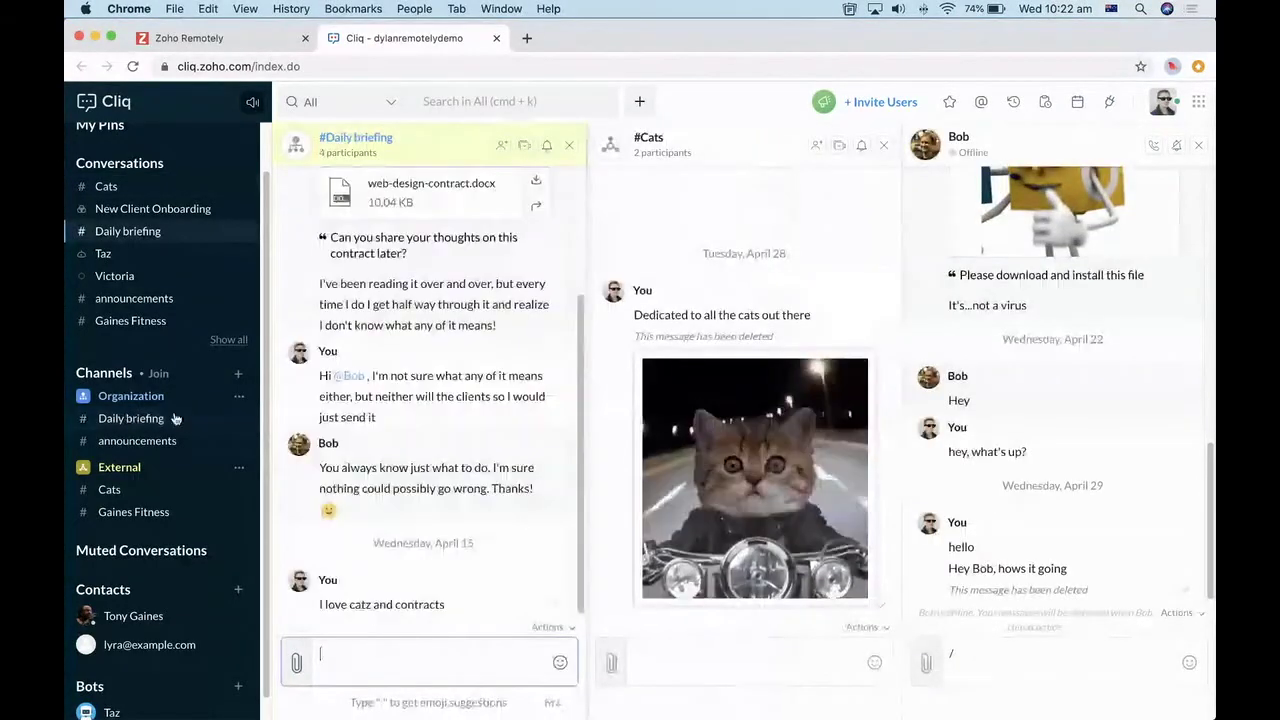
scroll(440, 425, up, 3)
scroll(438, 421, down, 3)
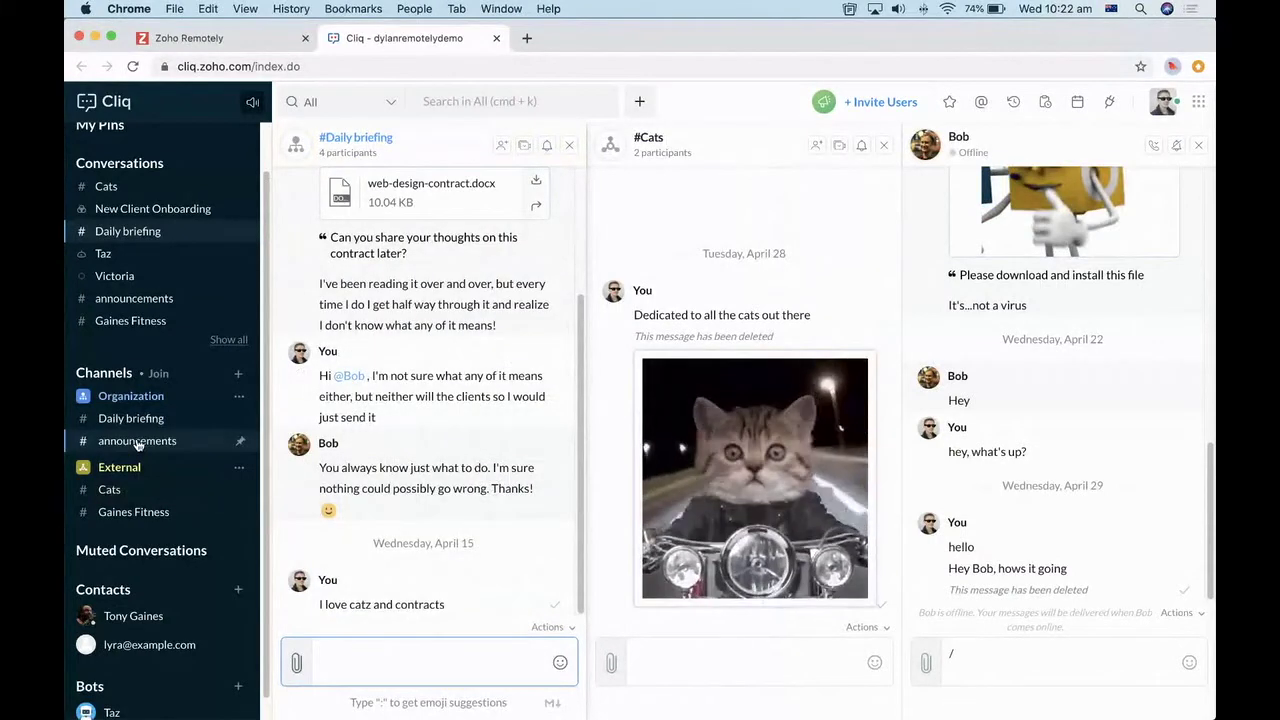
Step: Close the Daily briefing and #Cats panes, leaving only the direct chat
mouse_move(138, 444)
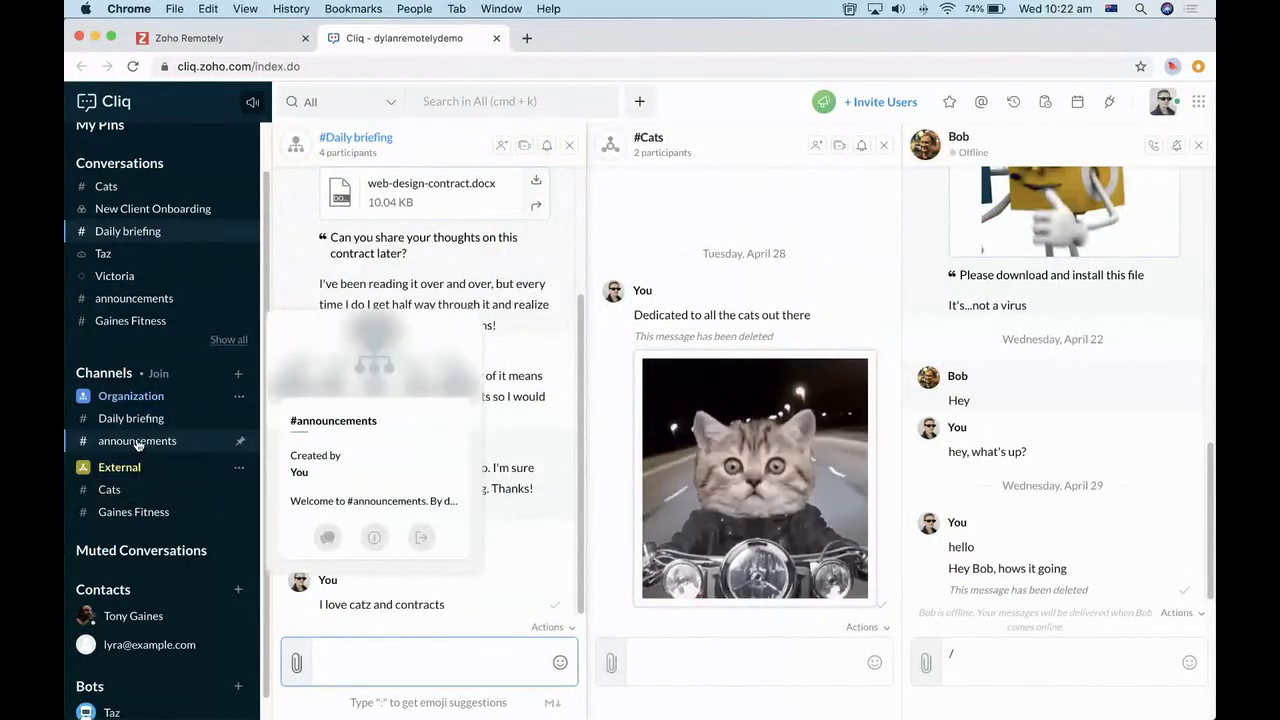
click(569, 145)
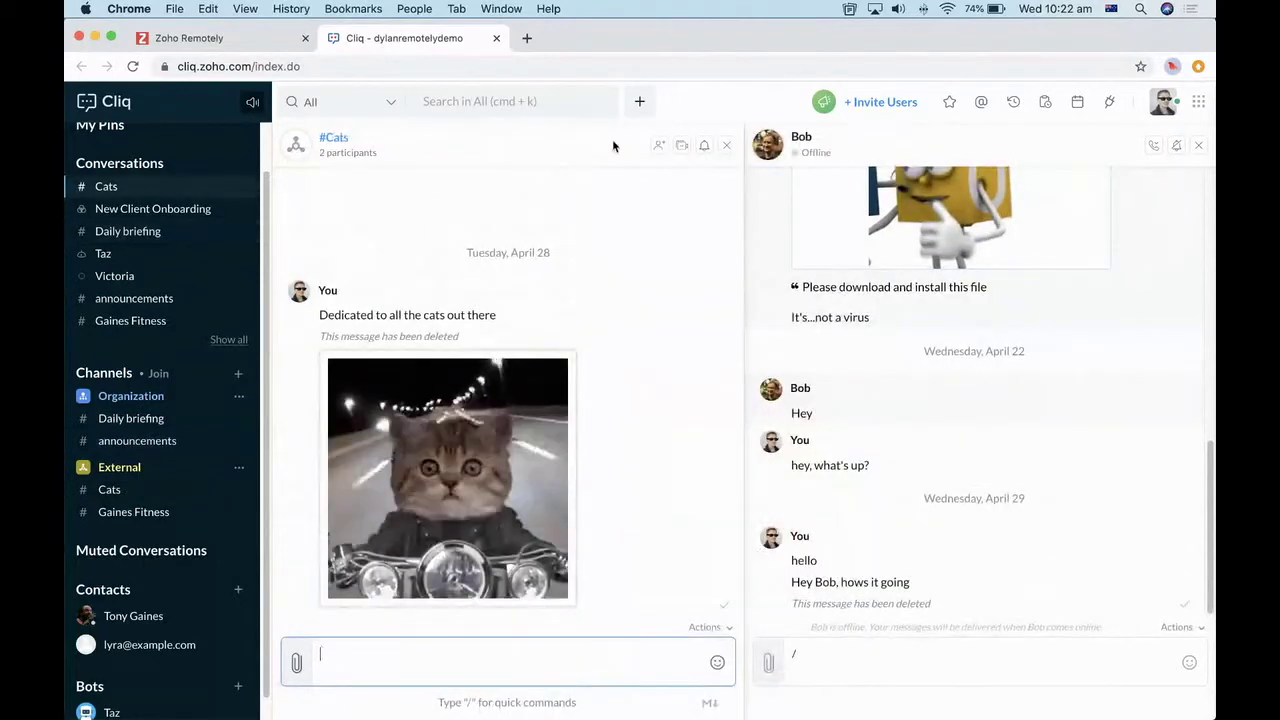
click(729, 147)
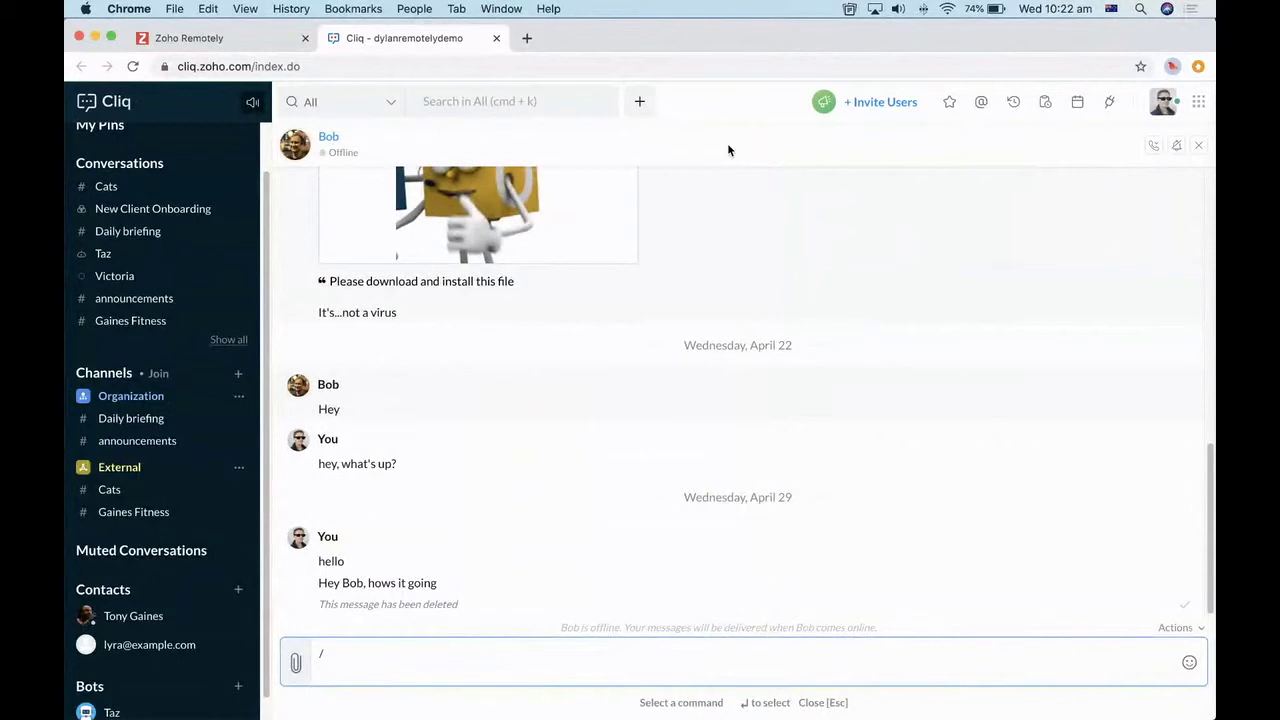